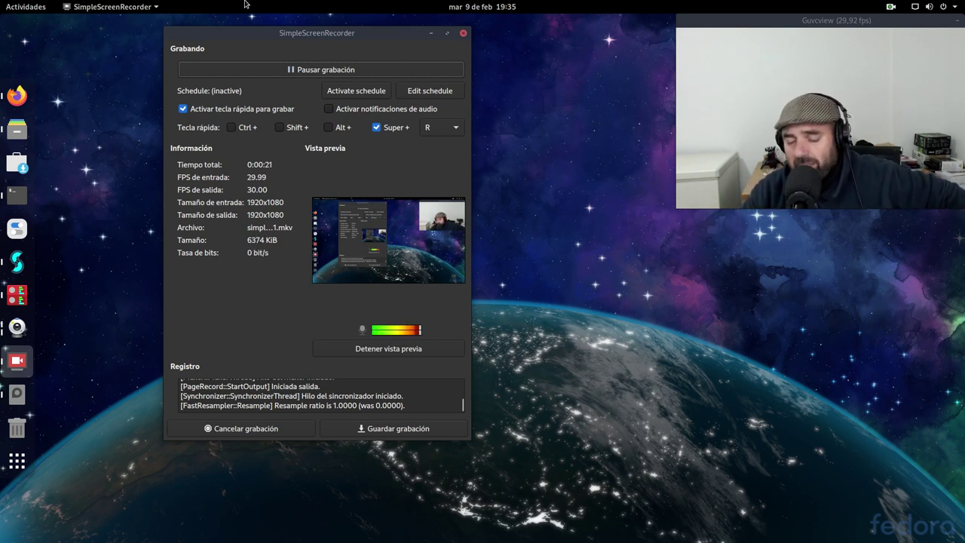
Switch to the terminal, examine the neofetch and inxi system information, and highlight the GNOME version on the desktop environment line.
click(433, 33)
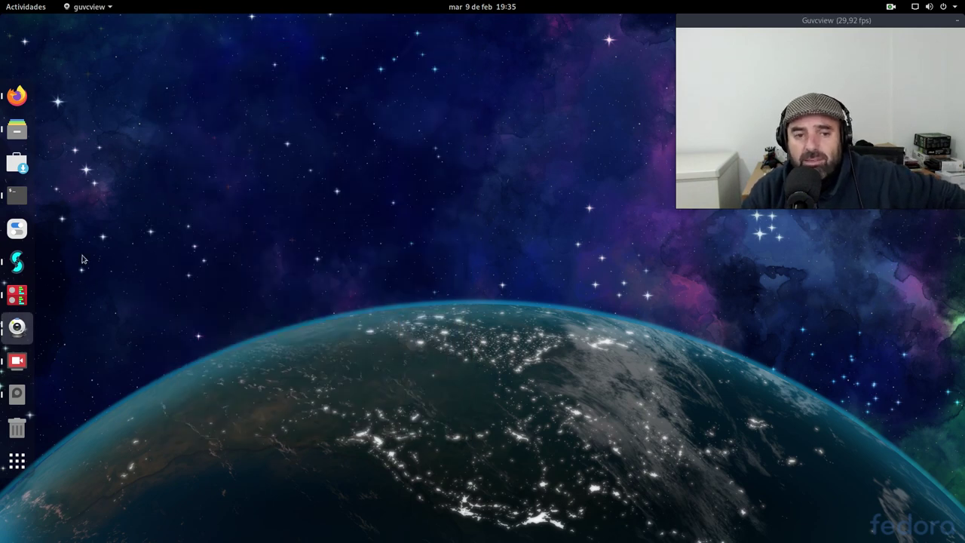
click(17, 195)
drag(375, 112, 379, 91)
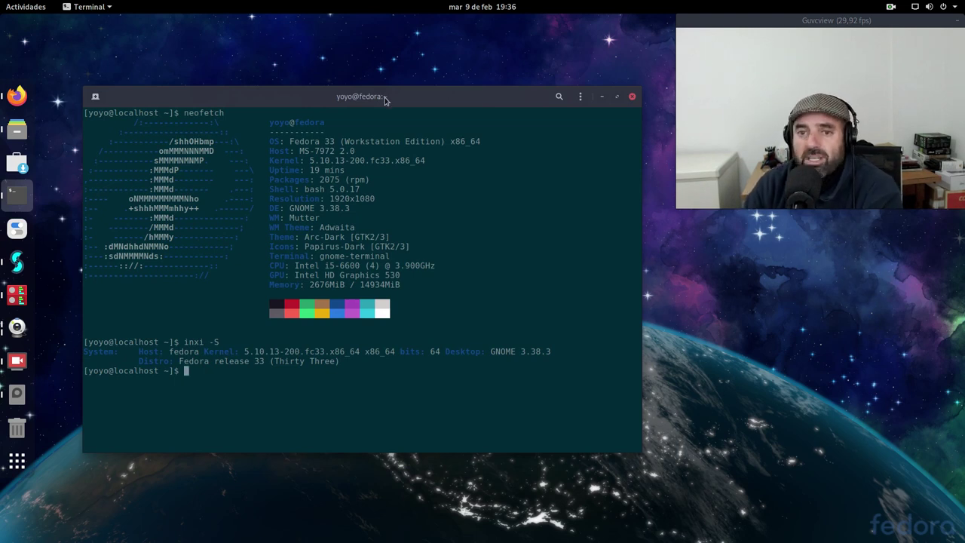
drag(384, 98, 376, 79)
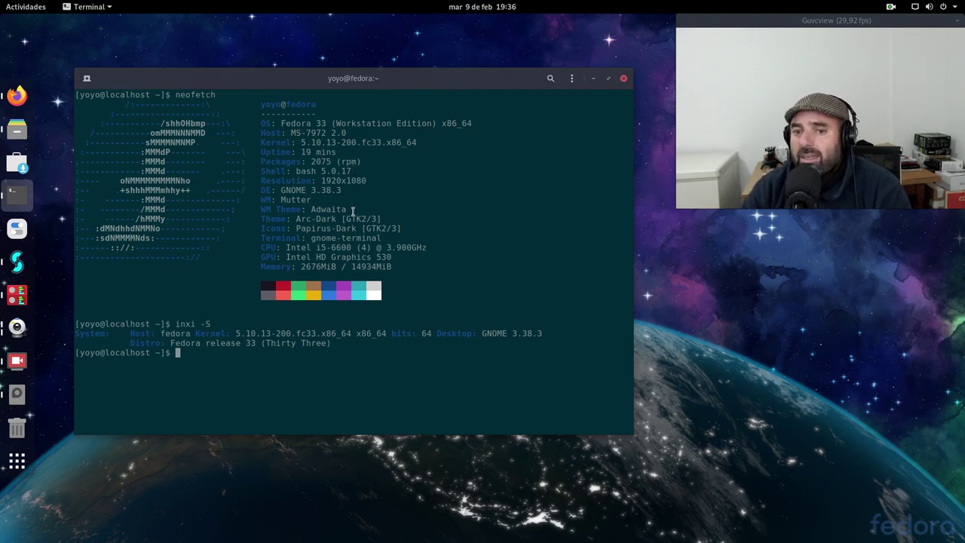
drag(351, 192, 315, 190)
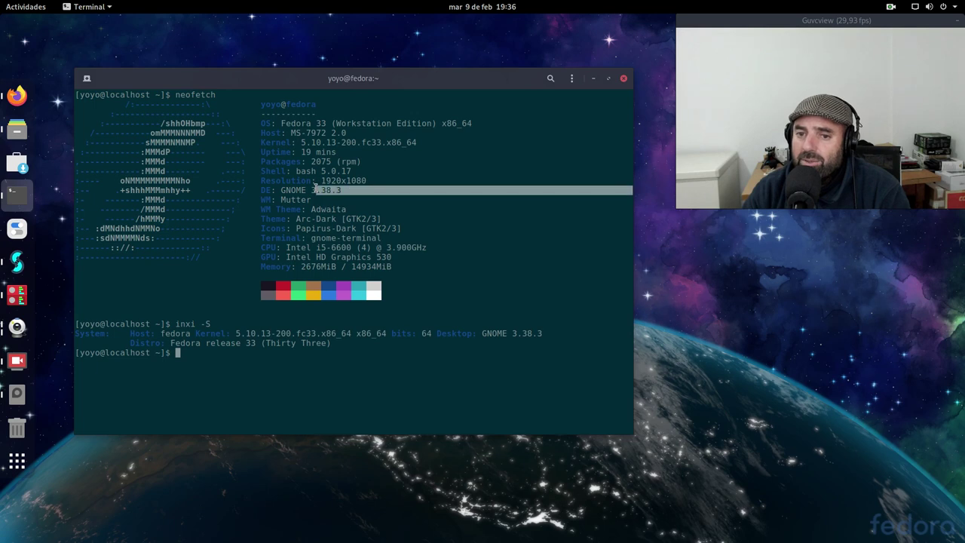
click(444, 236)
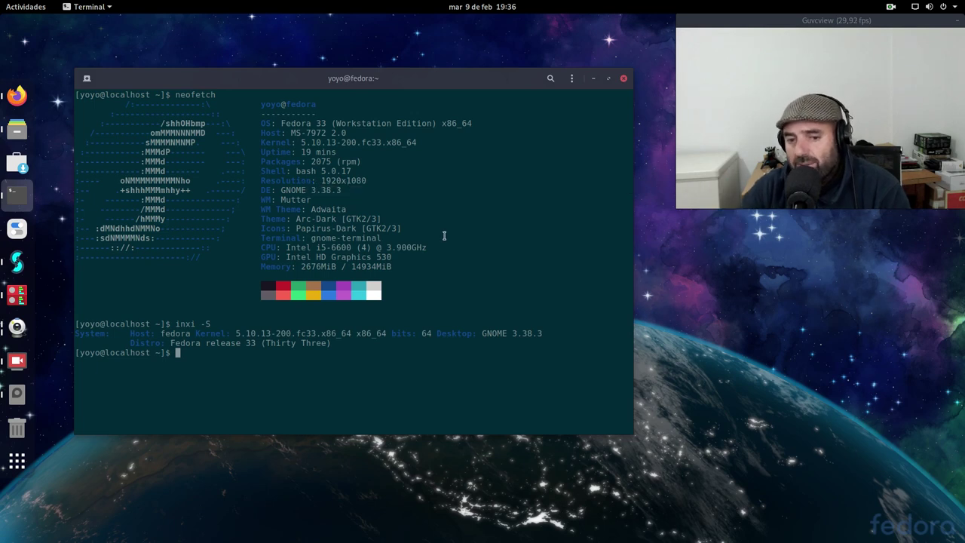
click(594, 79)
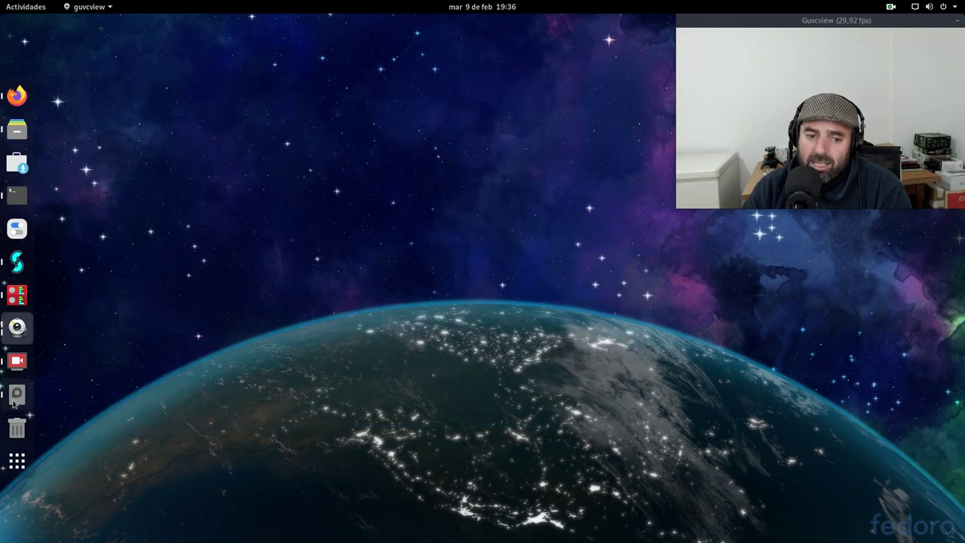
Switch to SimpleScreenRecorder to check the recording in progress, and minimise its window.
click(16, 360)
drag(372, 32, 396, 46)
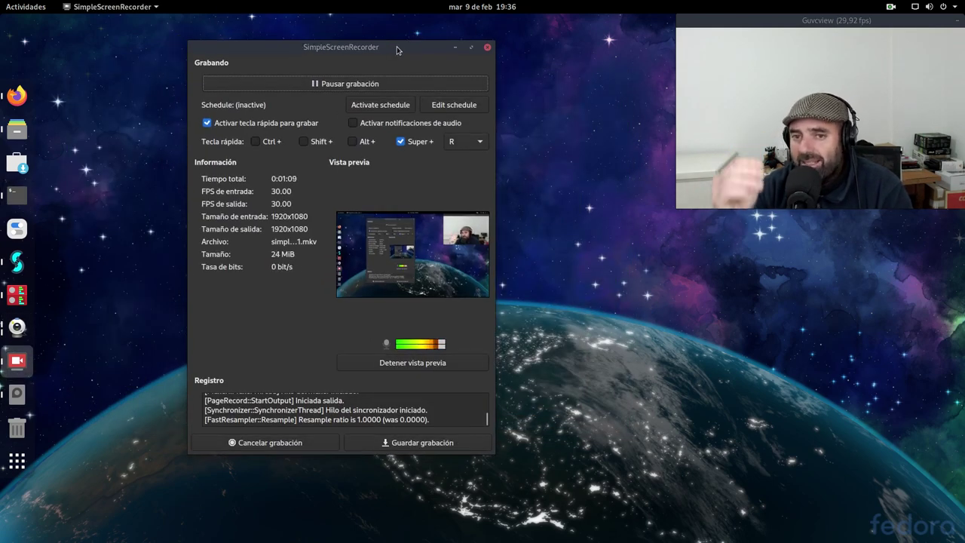
mouse_move(396, 46)
mouse_down()
mouse_move(384, 69)
mouse_move(395, 64)
mouse_up()
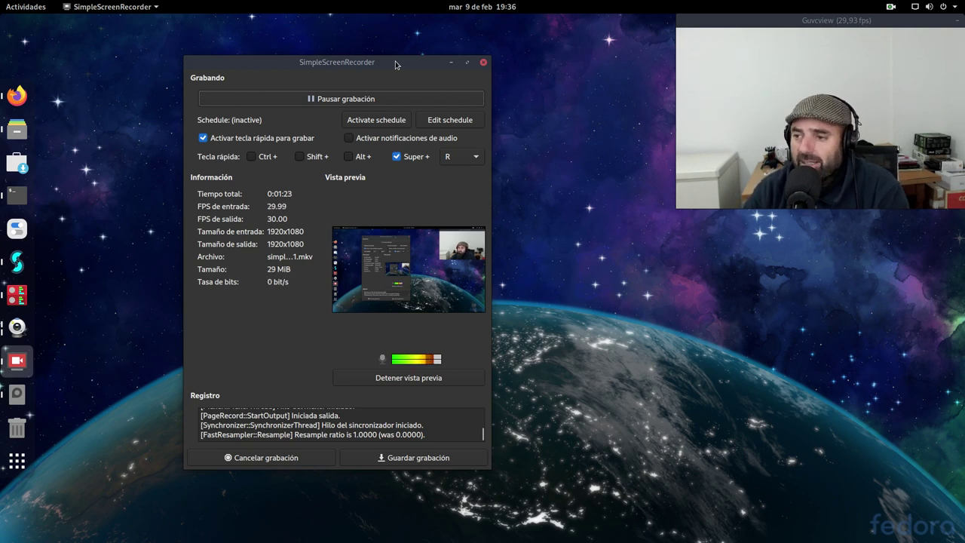
drag(372, 63, 419, 46)
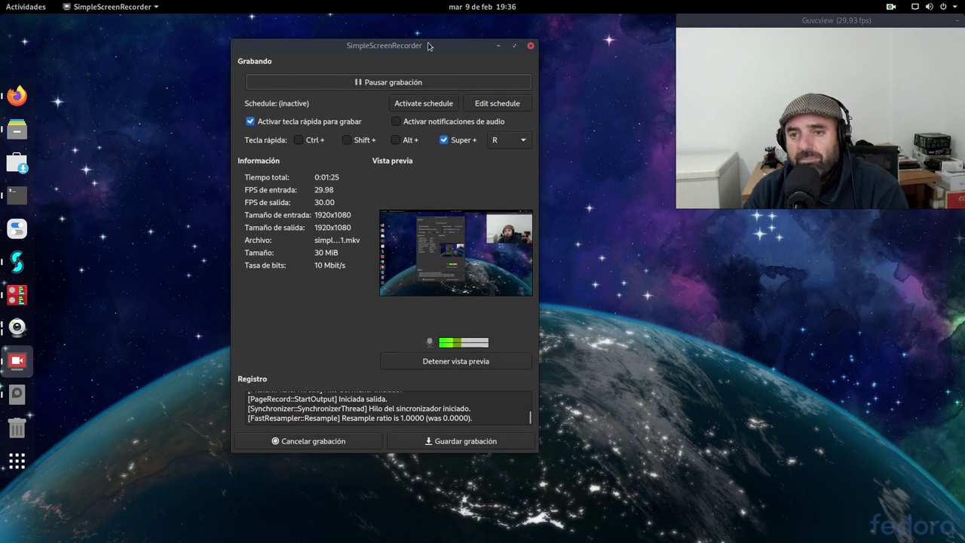
click(498, 46)
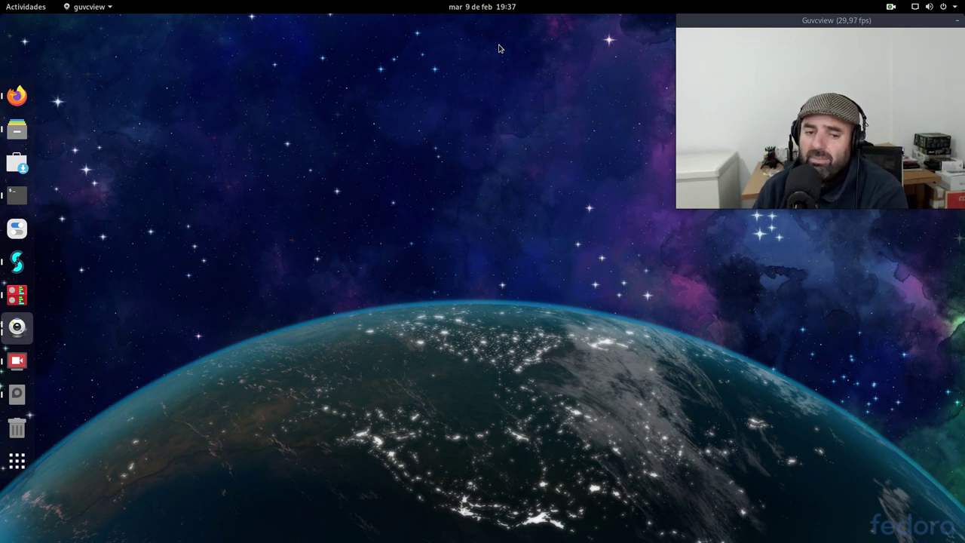
Open the system settings on the Fondo page, and reposition and enlarge the window to show more wallpapers.
click(935, 6)
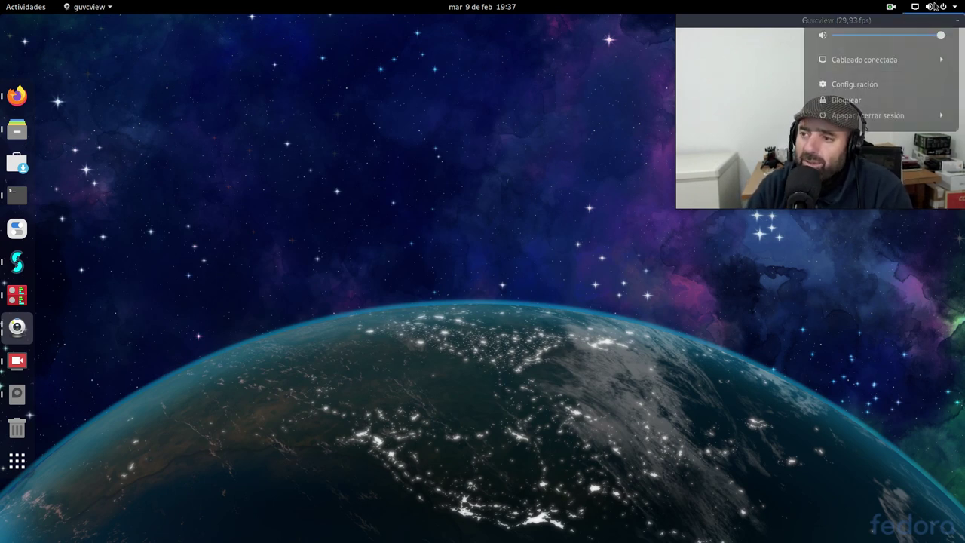
click(849, 88)
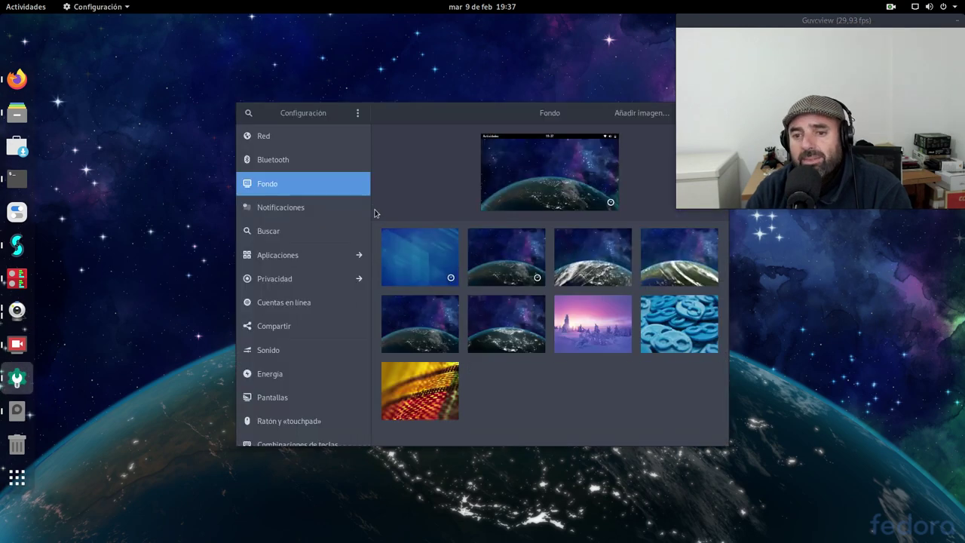
drag(445, 115, 263, 108)
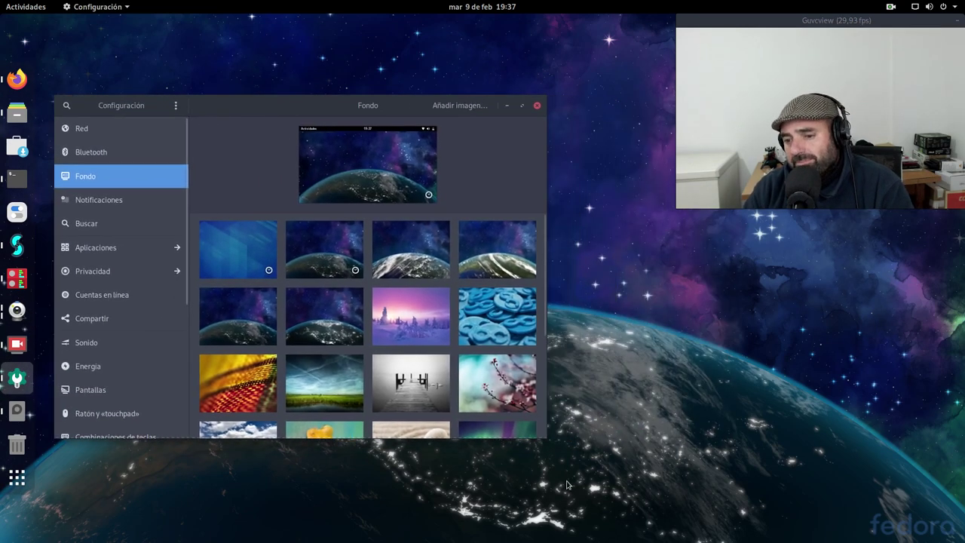
drag(546, 439, 672, 532)
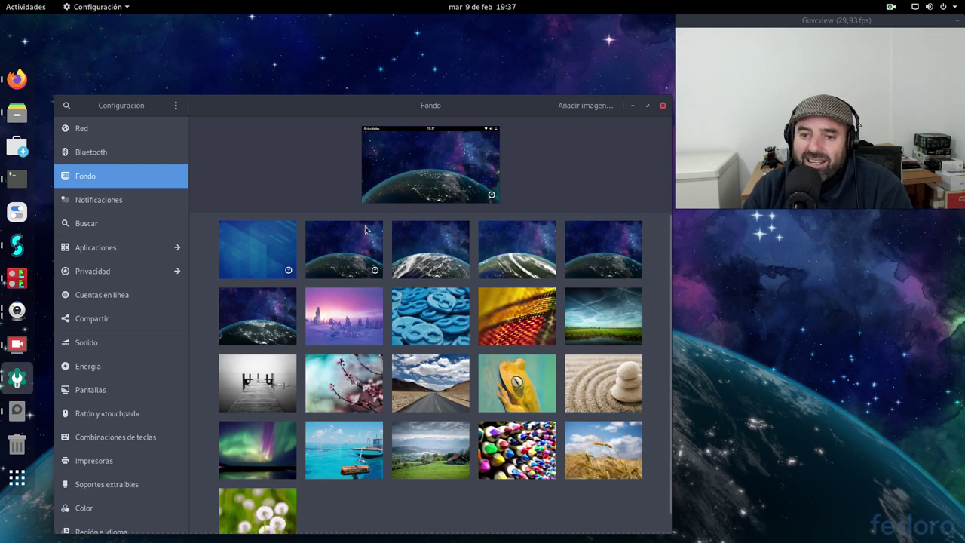
Try several built-in wallpapers on the desktop, including the Earth variants, snowy forest, yellow frog, boats, green meadow and coloured pencils.
click(426, 257)
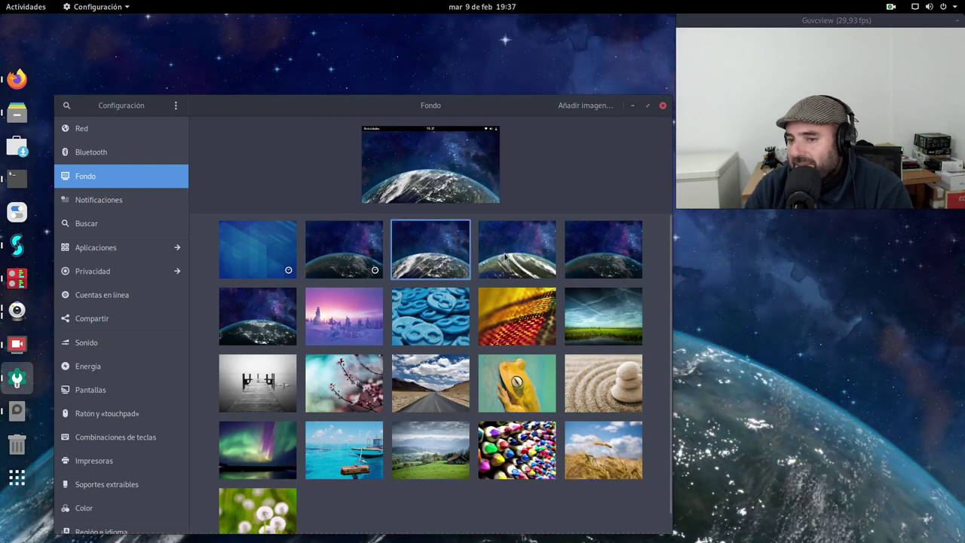
click(505, 257)
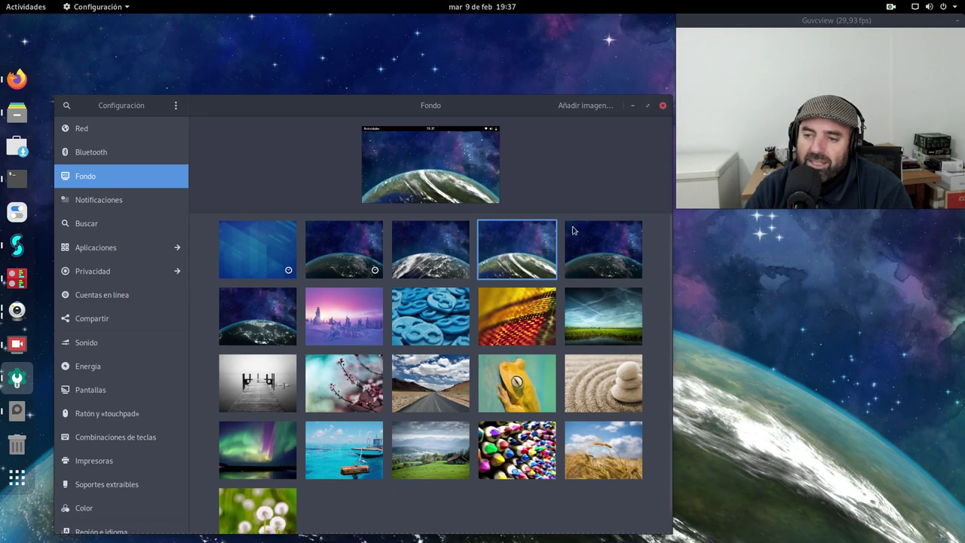
click(600, 243)
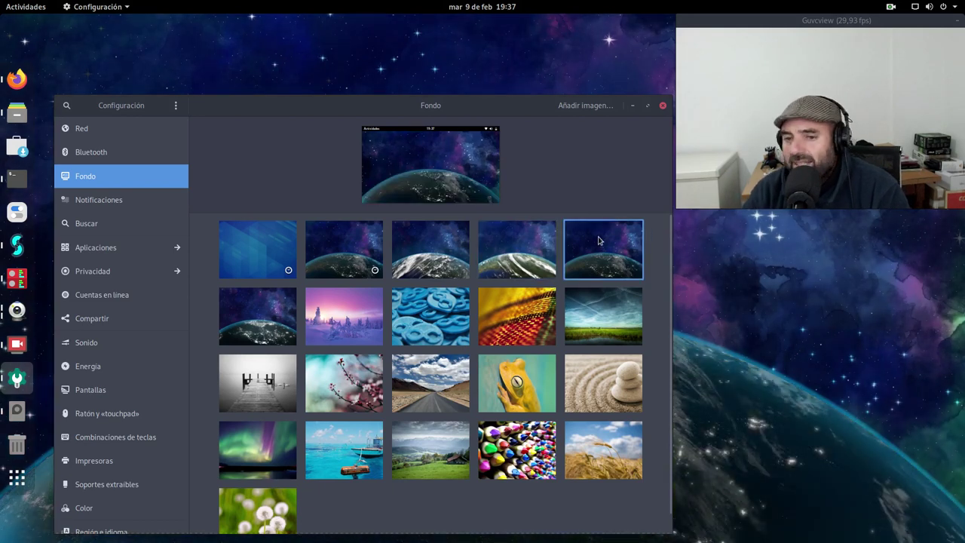
click(279, 384)
click(340, 326)
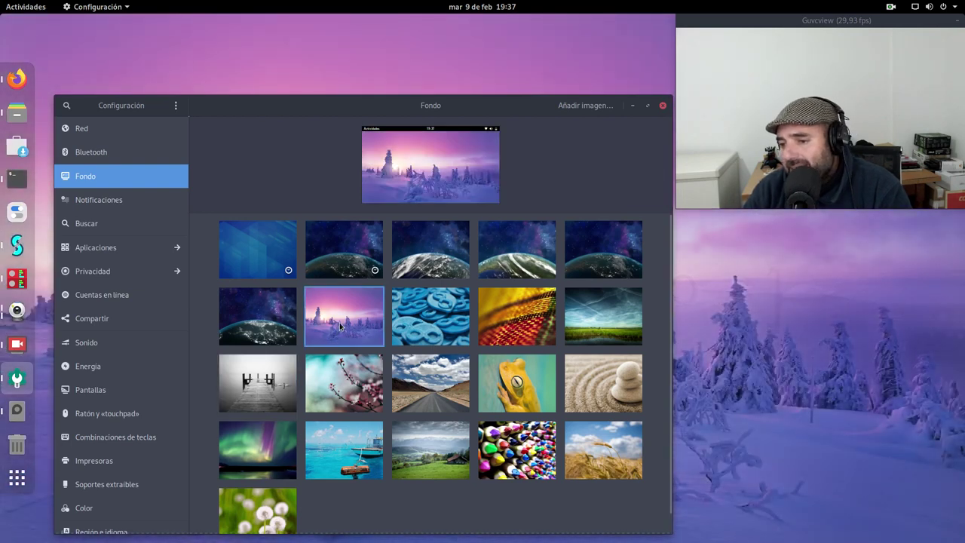
click(544, 382)
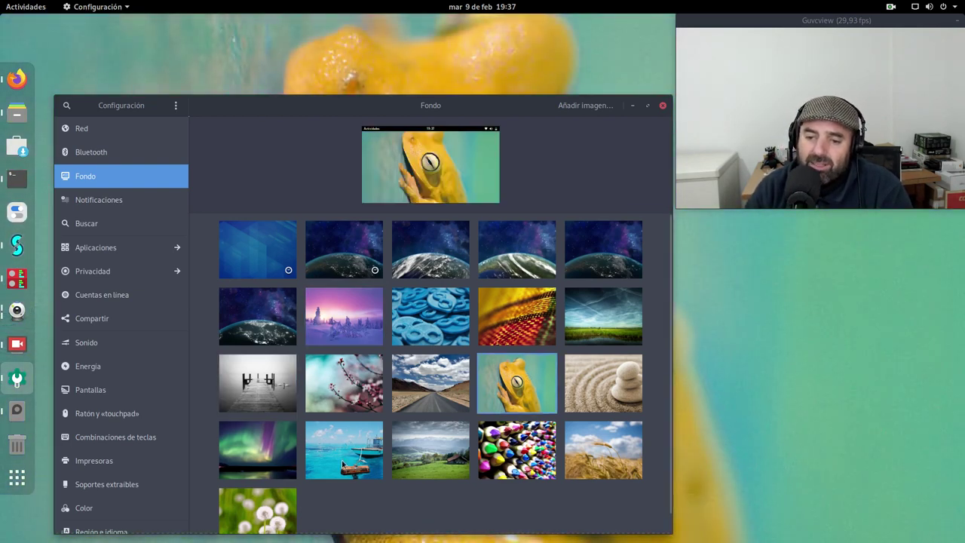
click(343, 465)
click(466, 450)
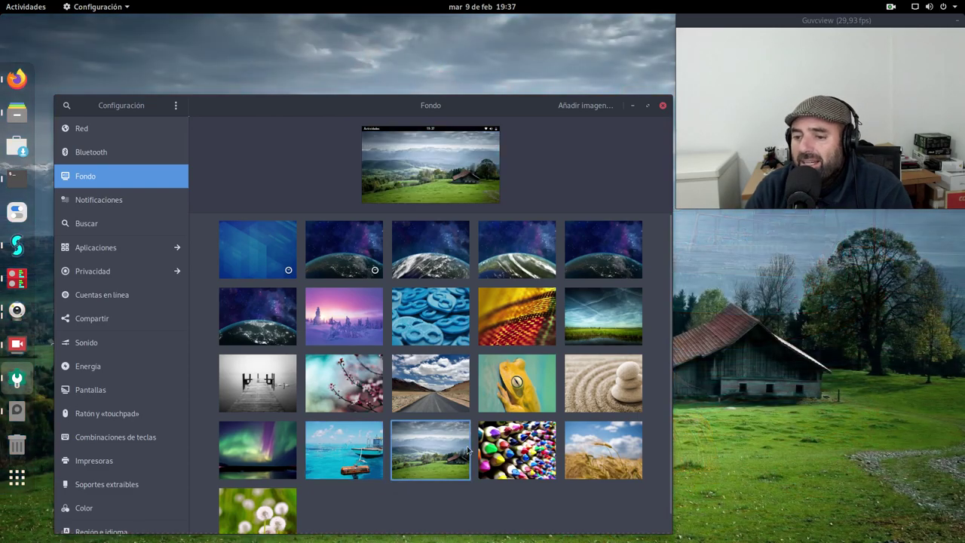
click(525, 453)
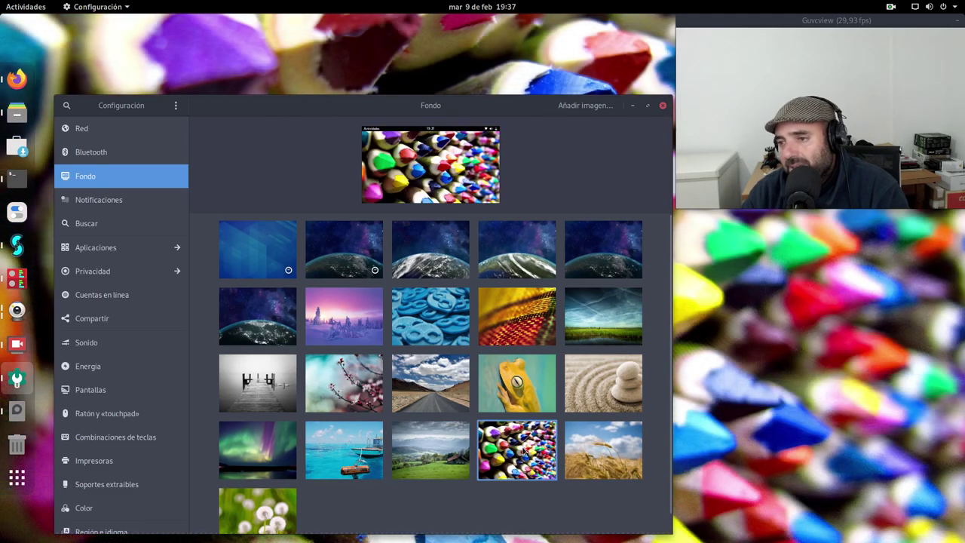
Set the time-of-day version of the Earth wallpaper as the background and minimise the settings window.
click(339, 239)
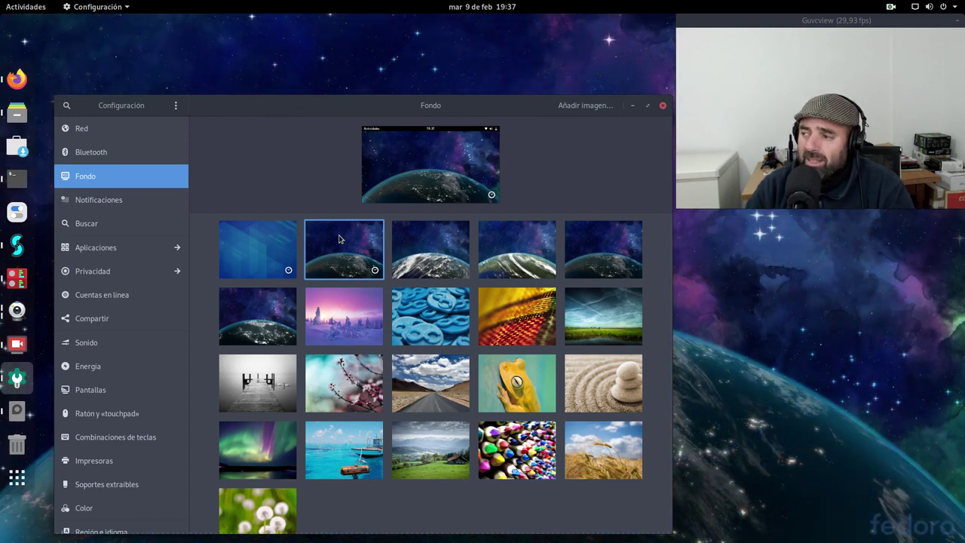
click(633, 106)
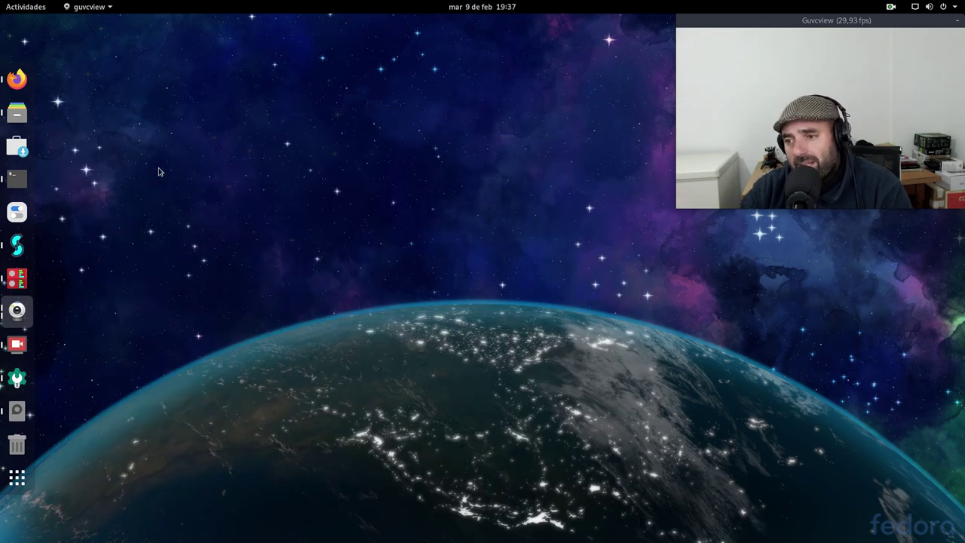
Switch to Firefox and look at the two YouTube videos about personal wallpaper directories for KDE Plasma and Cinnamon, XFCE and Mate.
click(16, 79)
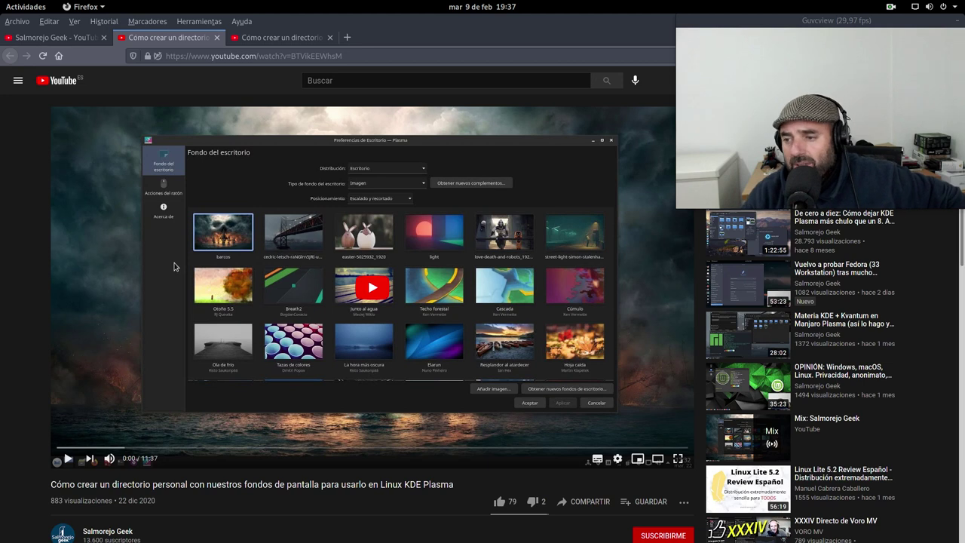
scroll(167, 512, down, 1)
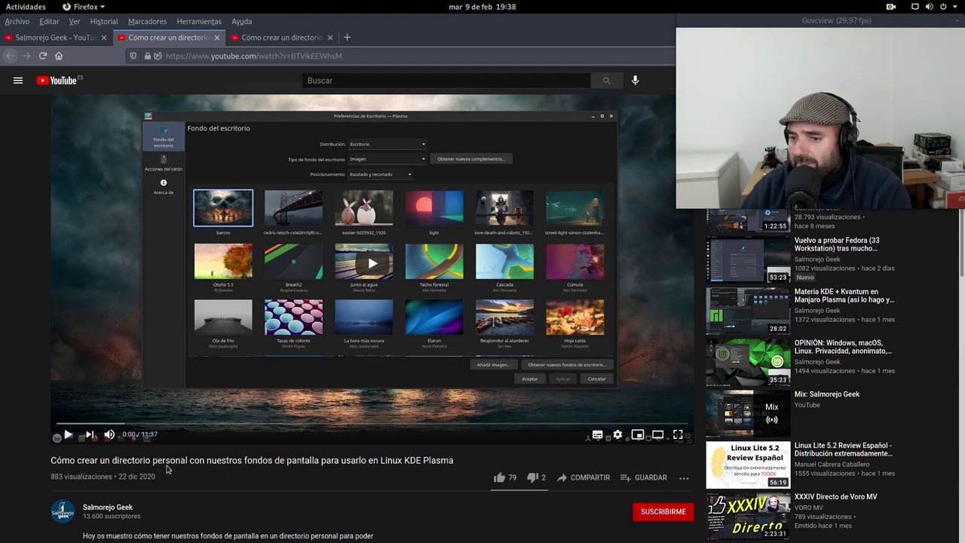
click(267, 39)
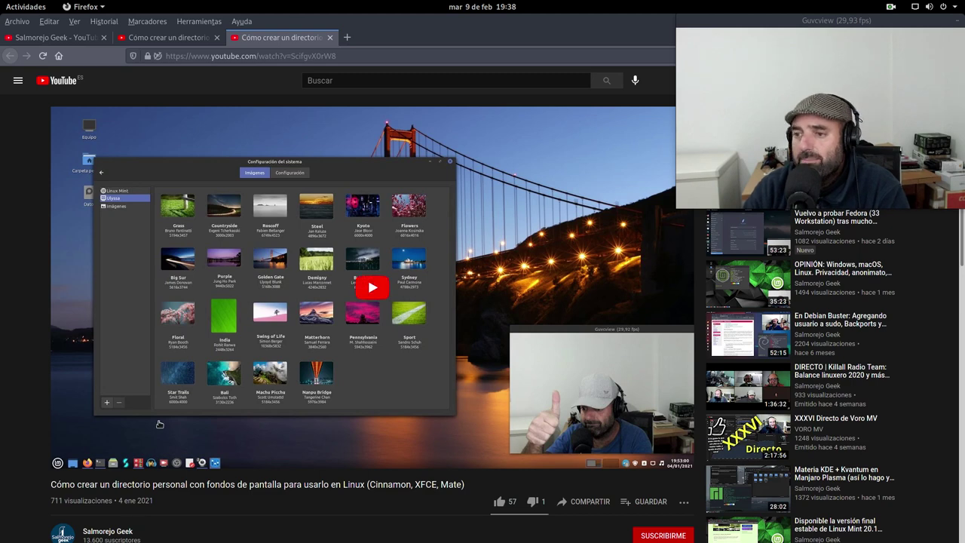
click(173, 37)
drag(918, 21, 921, 30)
click(928, 24)
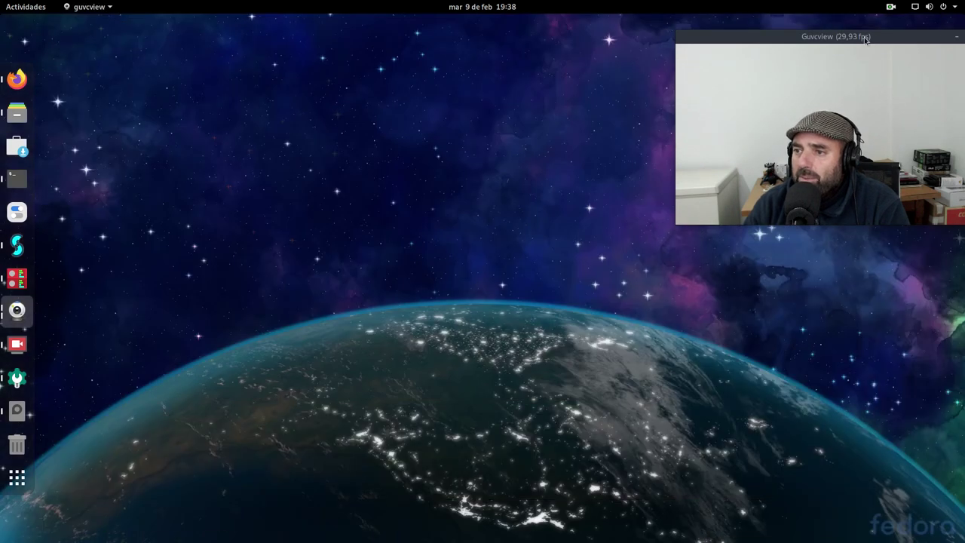
drag(865, 39, 868, 26)
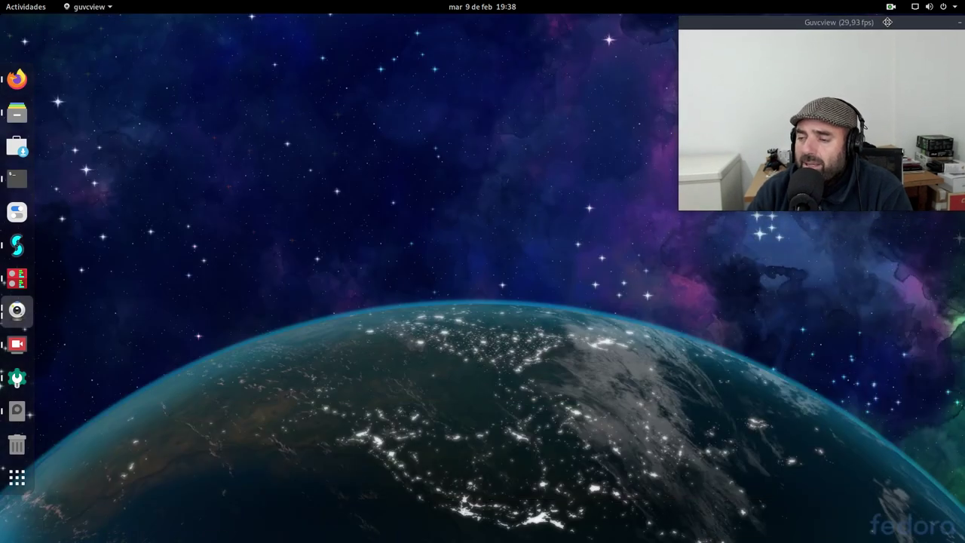
Examine the background and display options offered for the empty desktop, and dismiss them.
right_click(446, 167)
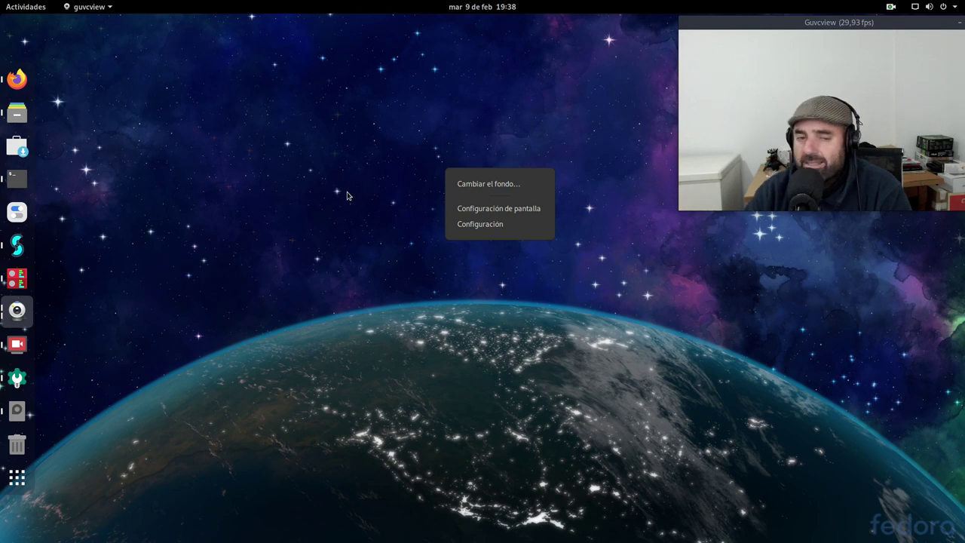
click(306, 160)
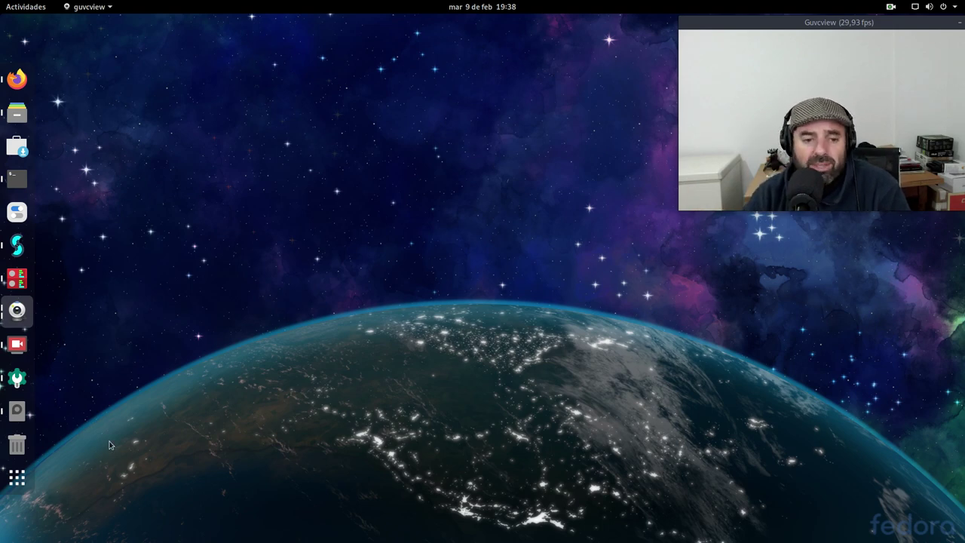
Bring up the Reddit wallpaper folder under Datos/Walls in the file manager, reposition the window and clear the file selection.
click(17, 409)
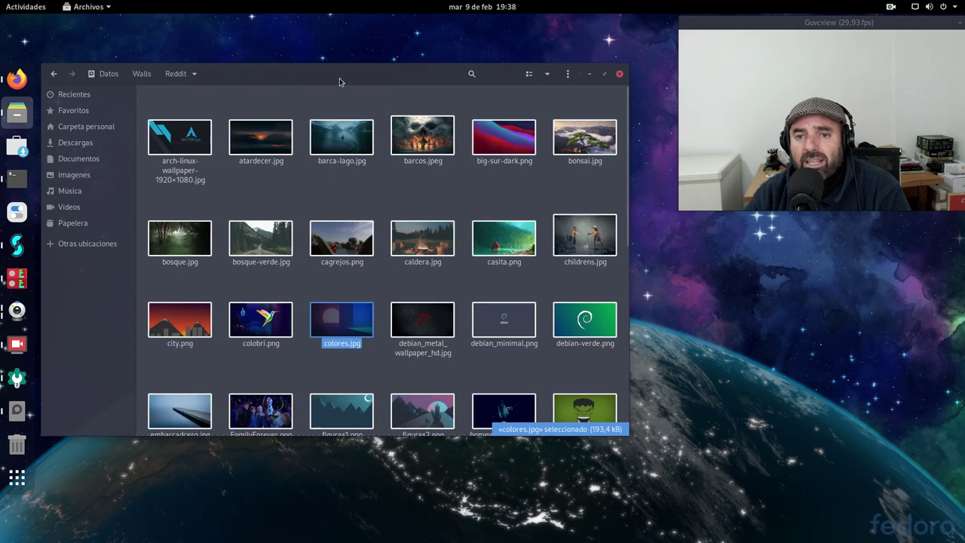
drag(339, 81, 361, 107)
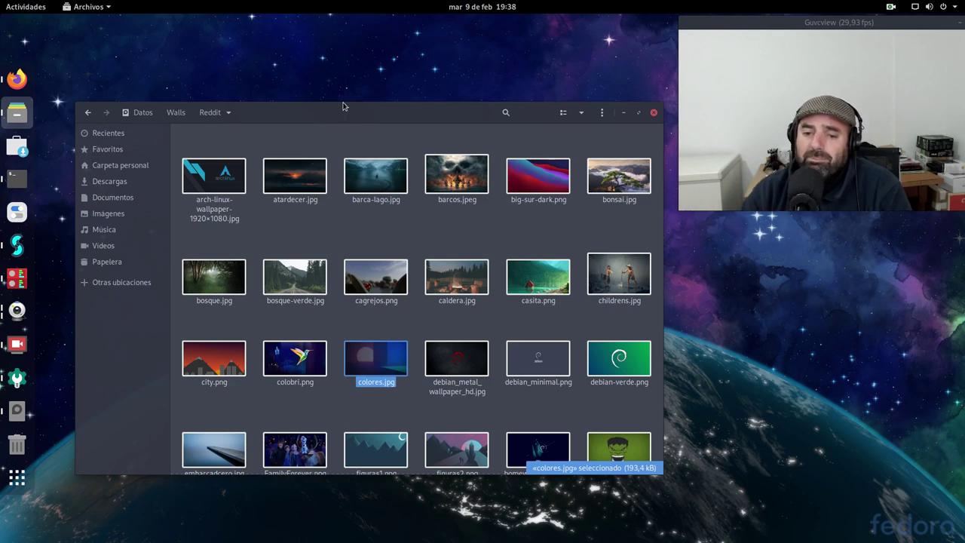
click(264, 399)
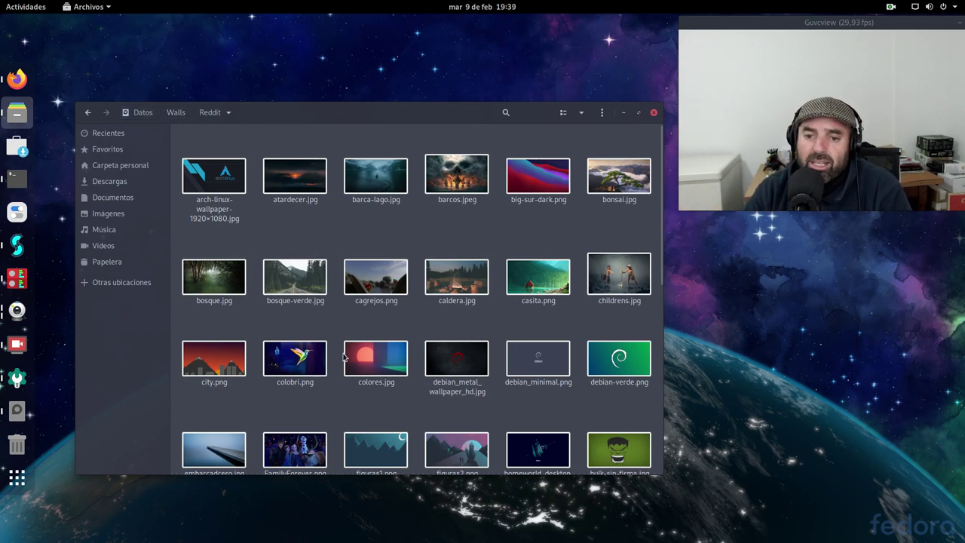
Try to set colores.jpg from the Reddit folder as the desktop background through the image viewer, and dismiss the error notification.
double_click(376, 359)
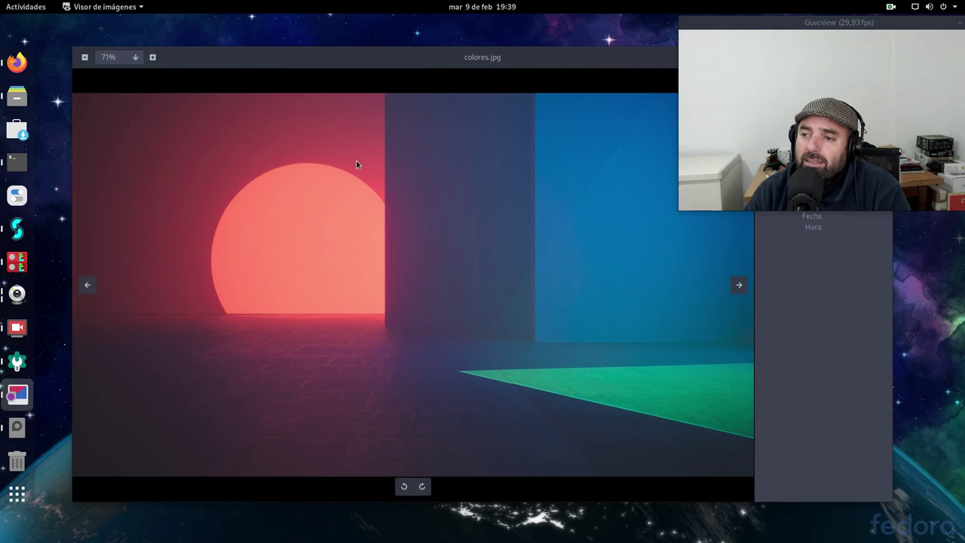
right_click(311, 133)
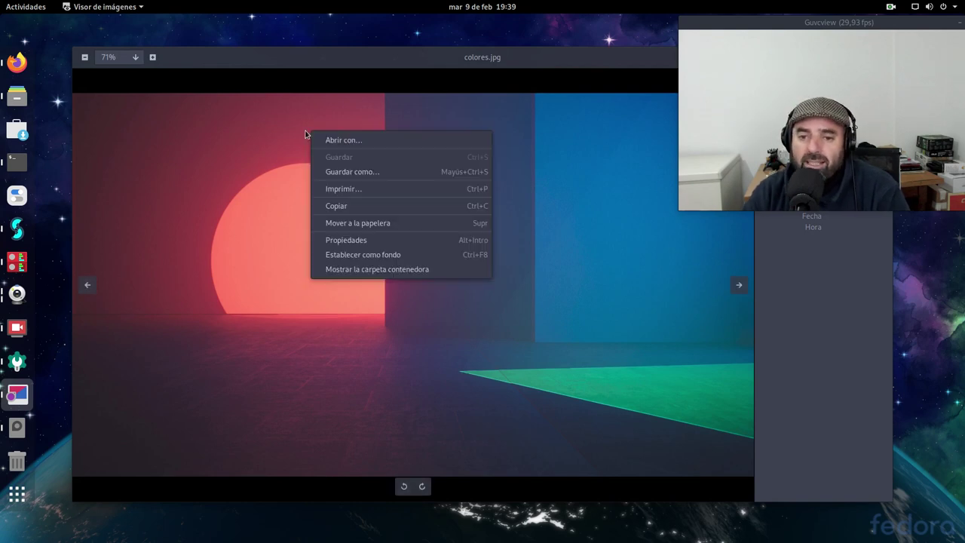
click(395, 258)
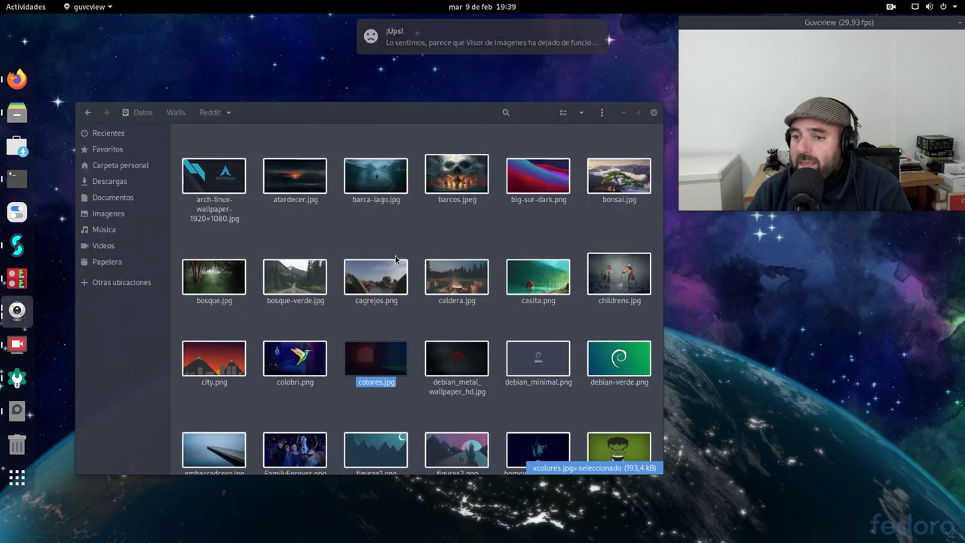
mouse_move(416, 70)
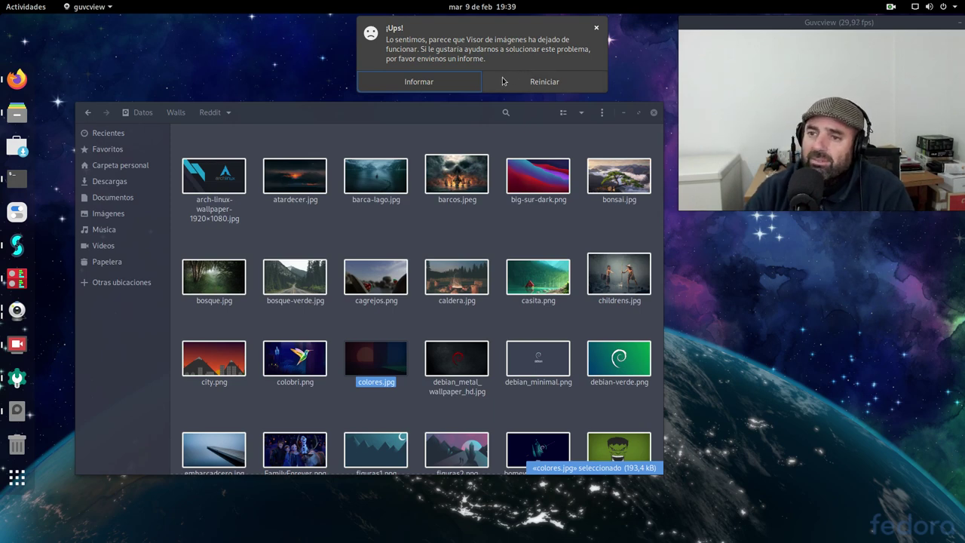
click(596, 28)
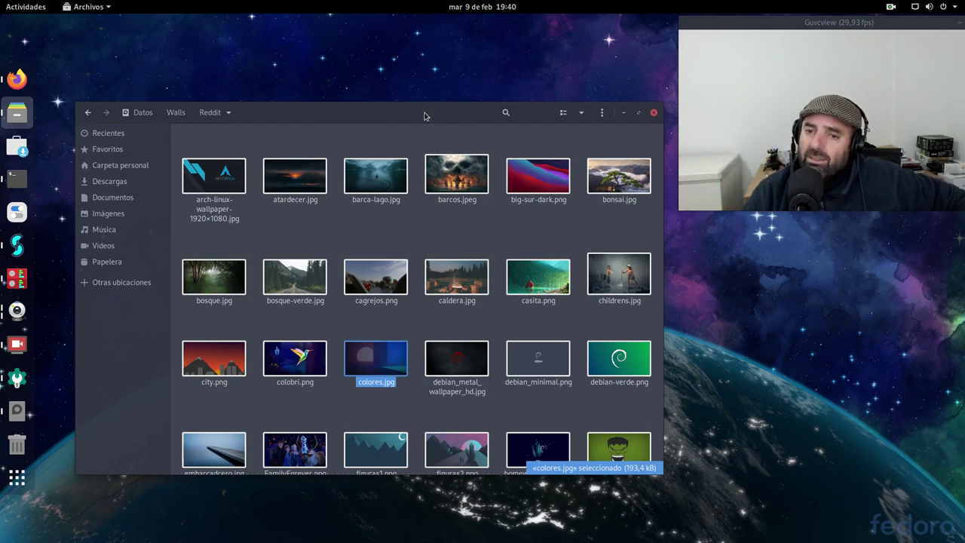
Reposition the file manager, go to the Imágenes folder and set gnome_dark_wallpaper.jpg as the desktop background from the image viewer.
drag(424, 110, 414, 119)
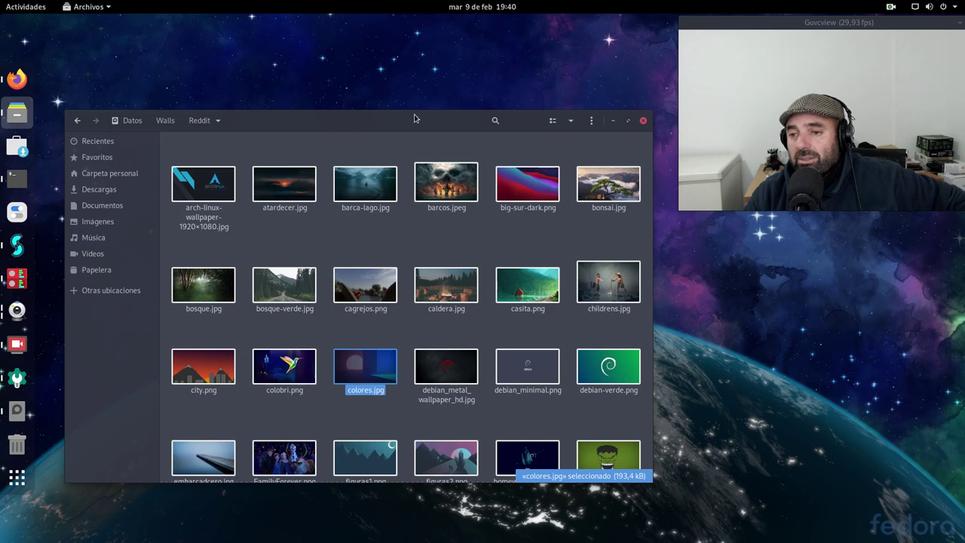
click(128, 223)
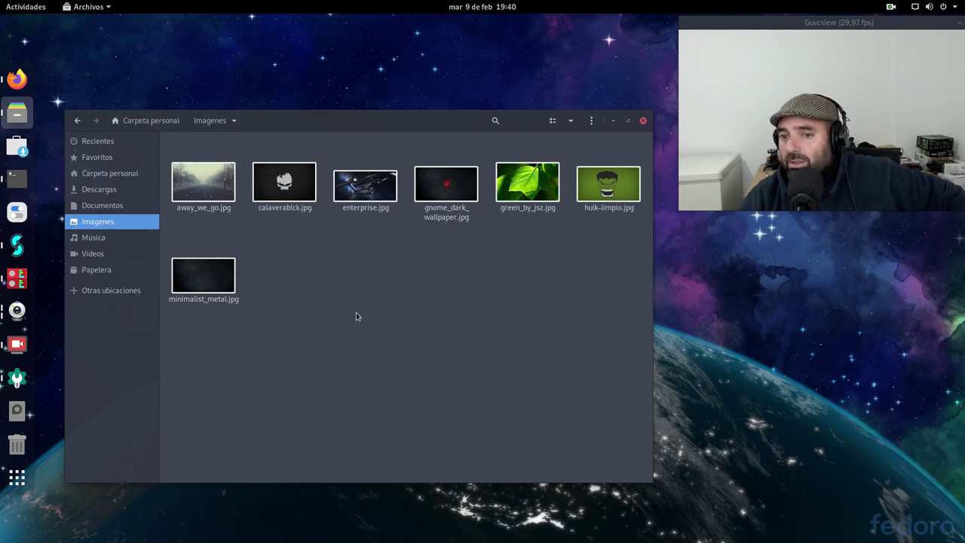
double_click(447, 191)
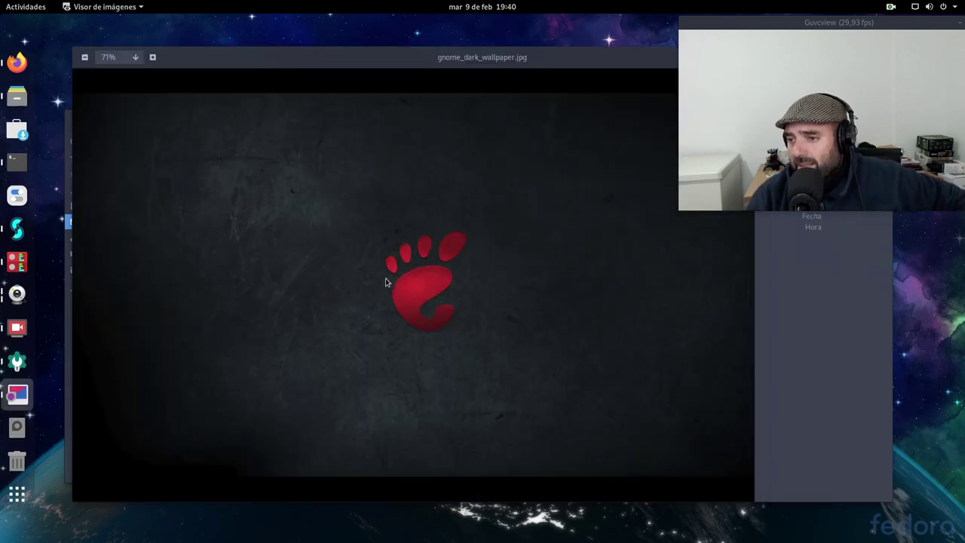
right_click(341, 141)
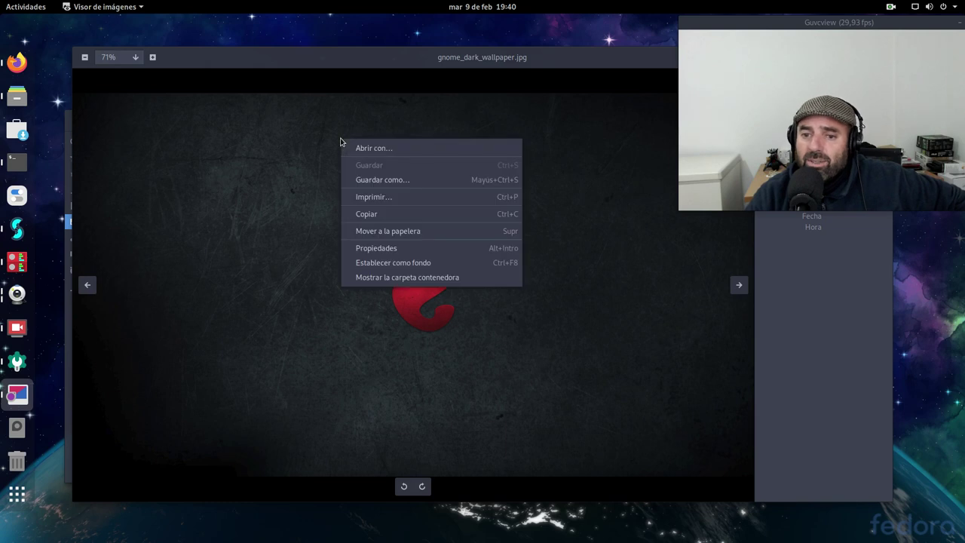
click(421, 270)
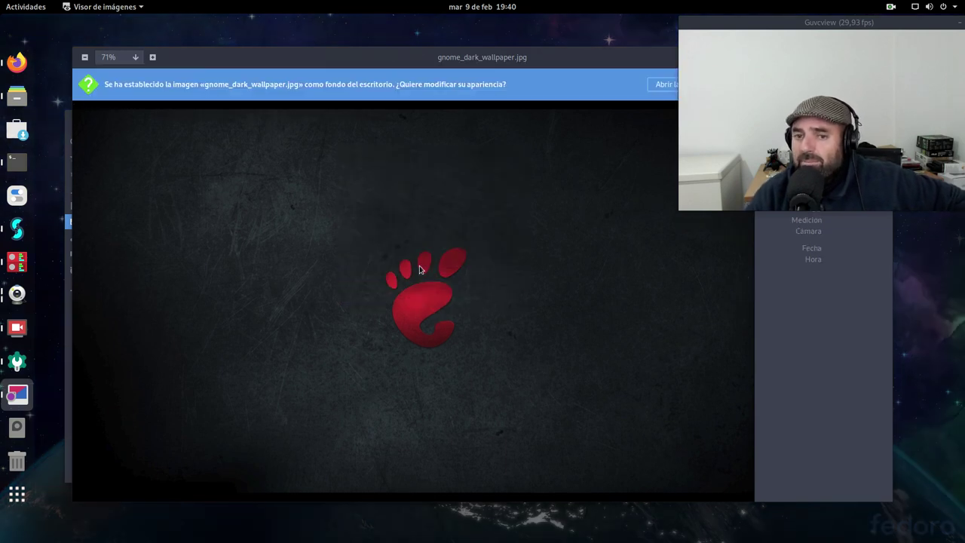
Move the image viewer out of the way and minimise it and the file manager to view the bare desktop.
drag(614, 58, 536, 261)
click(658, 277)
click(683, 252)
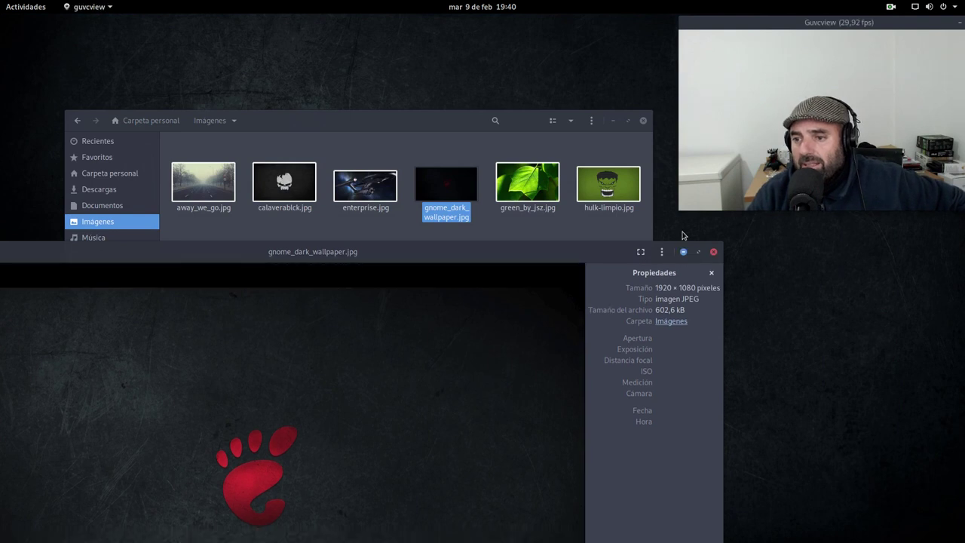
click(459, 275)
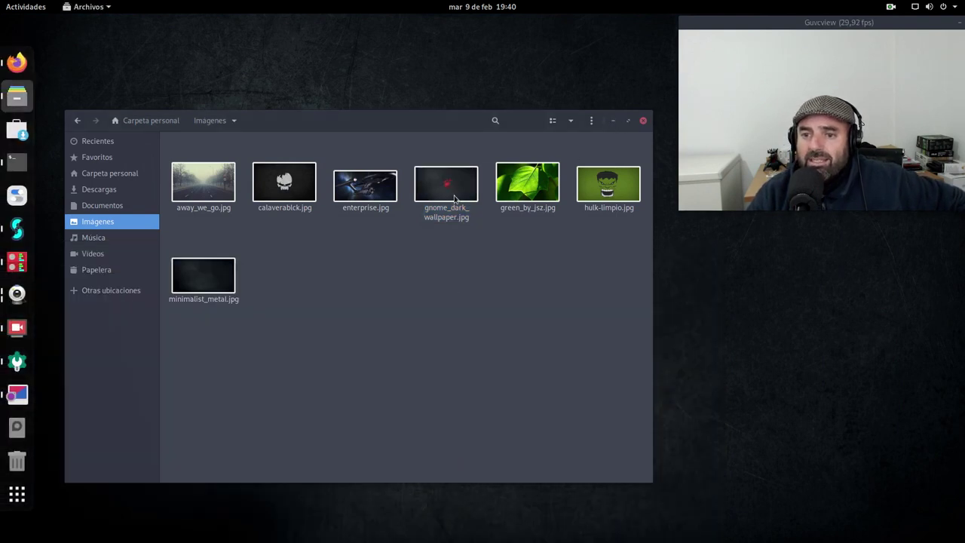
click(612, 120)
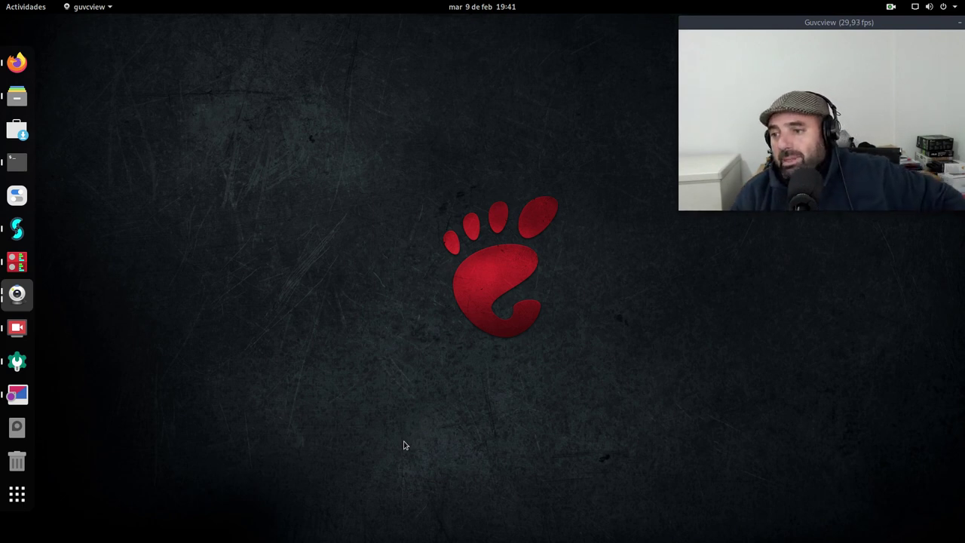
Set hulk-limpio.jpg from the Imágenes folder as the desktop background, and minimise the image viewer and file manager.
click(17, 95)
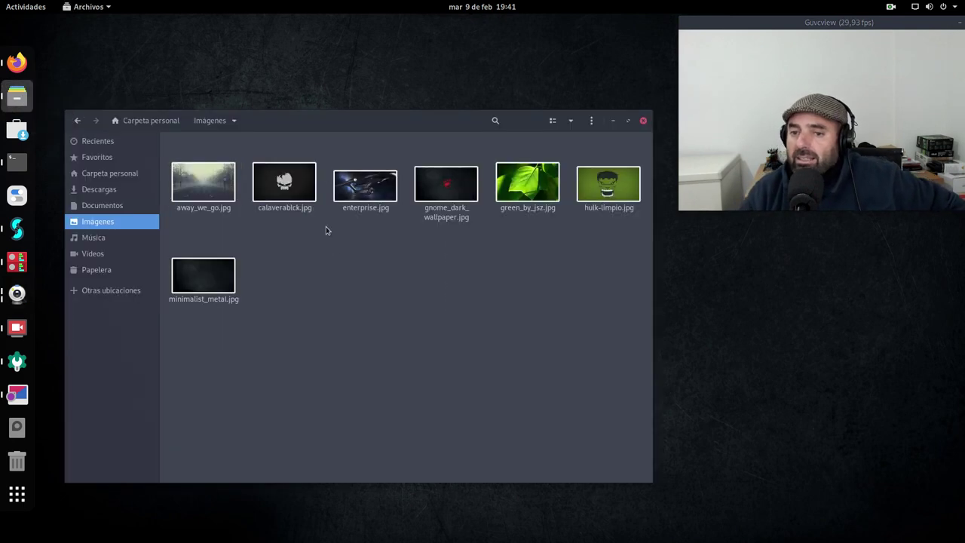
double_click(607, 187)
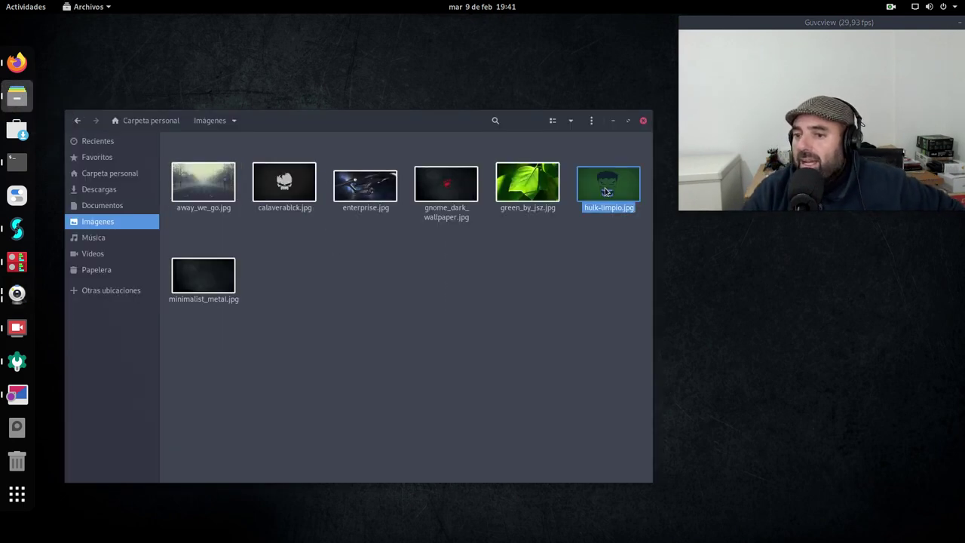
right_click(373, 226)
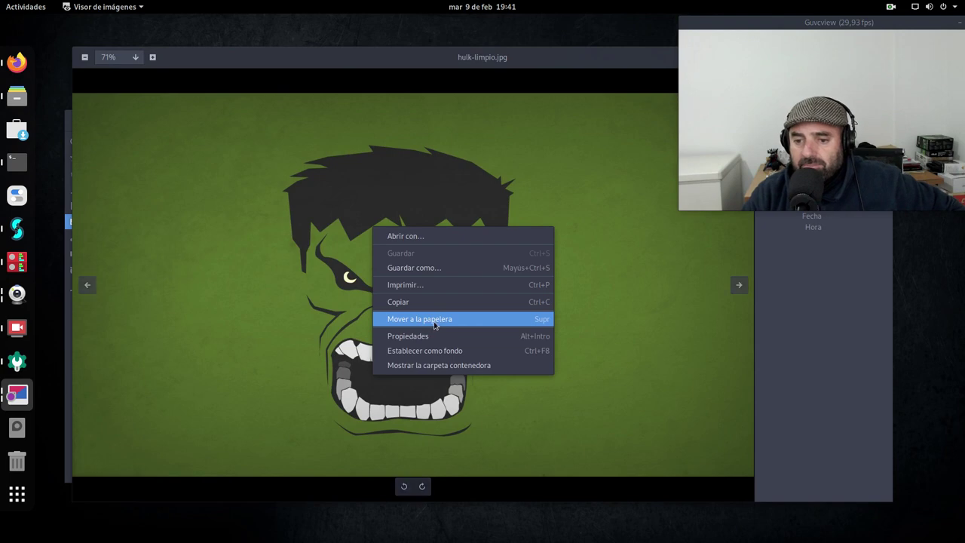
click(443, 351)
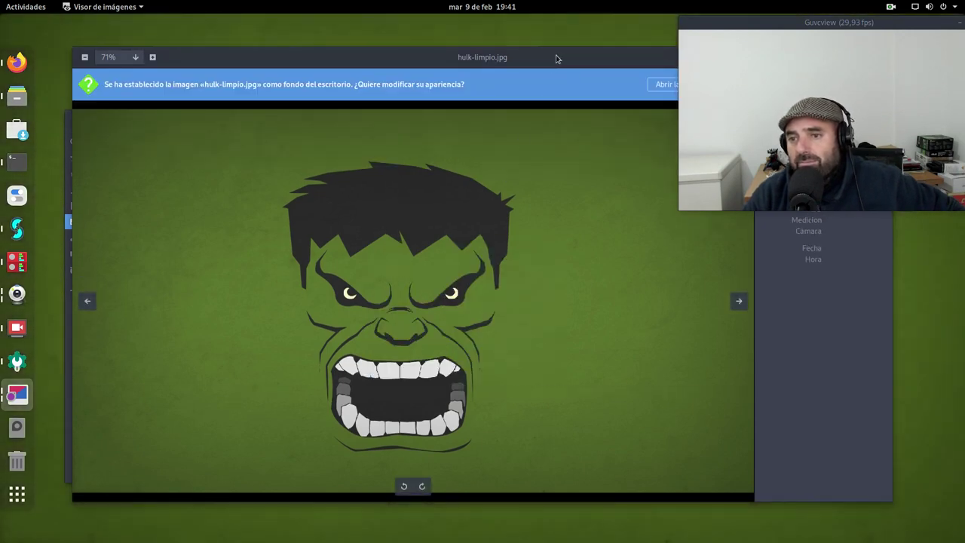
drag(555, 57, 464, 280)
click(712, 309)
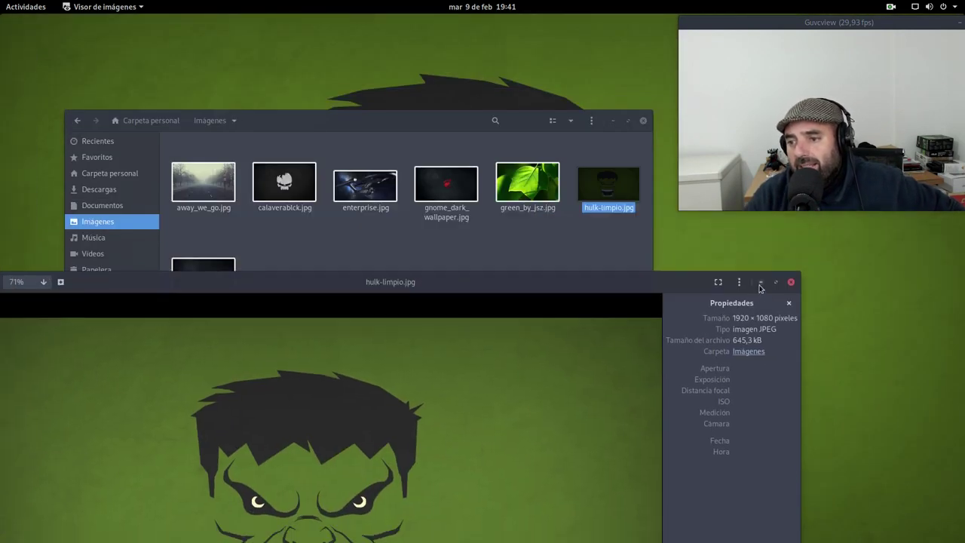
click(761, 279)
click(613, 122)
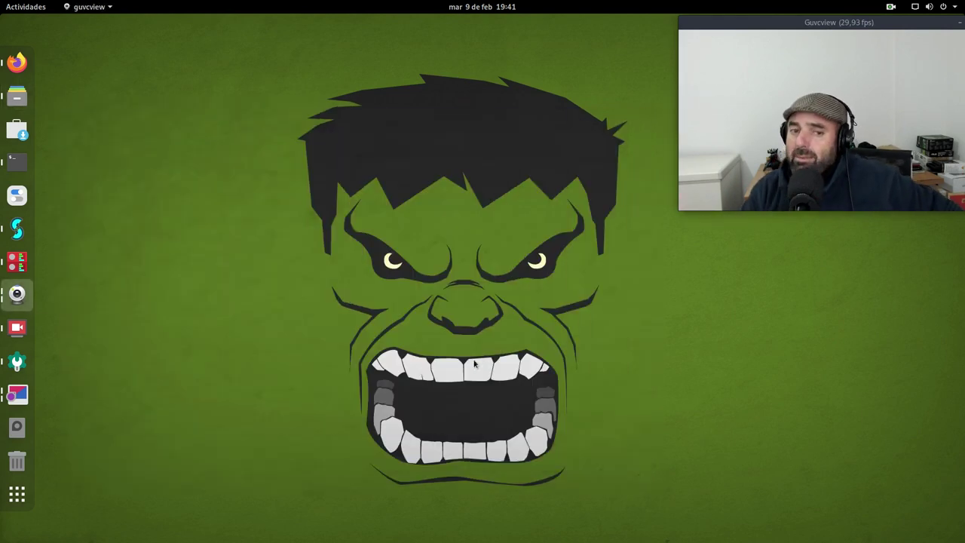
Bring back the Imágenes folder, examine the options offered for its empty area, dismiss them and minimise the file manager.
click(16, 96)
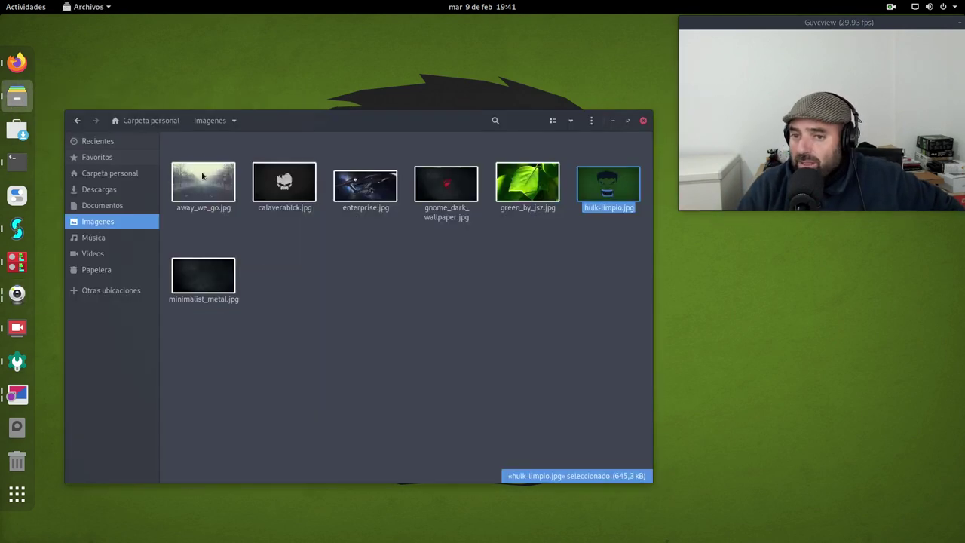
click(405, 316)
right_click(365, 331)
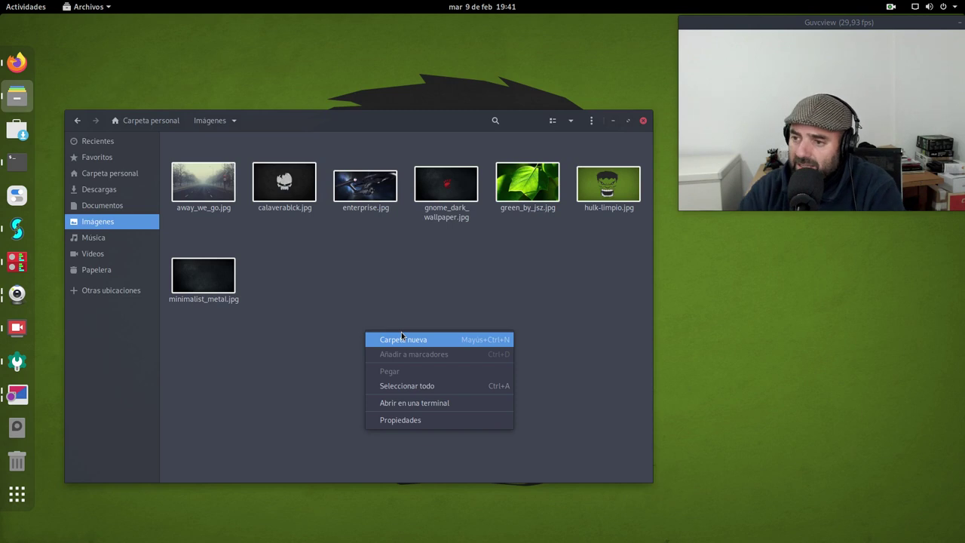
click(416, 313)
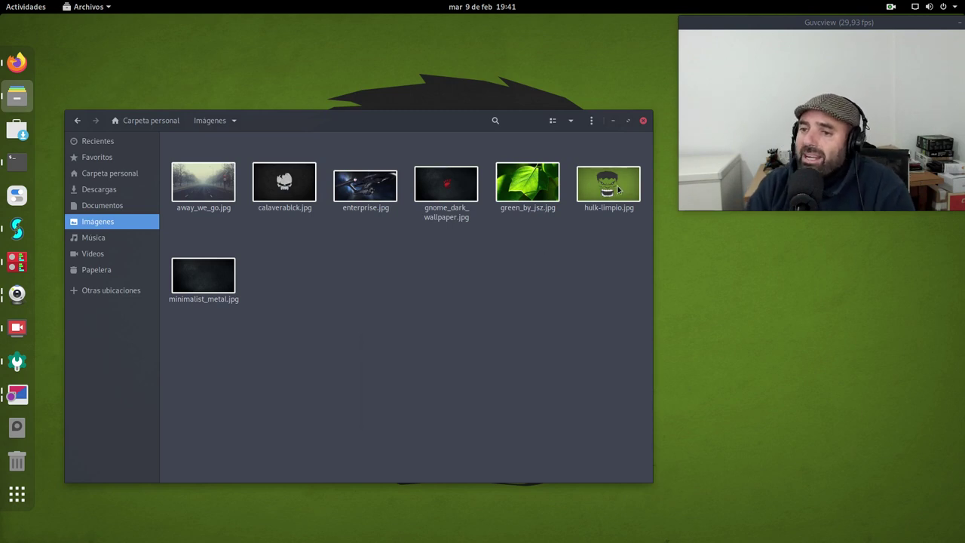
click(613, 120)
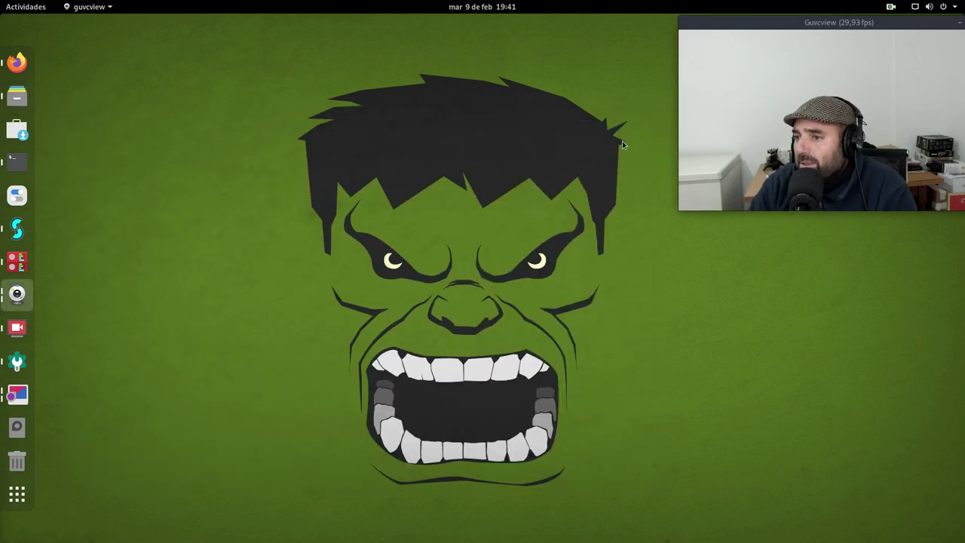
Switch to the system settings, look briefly at the Aplicaciones section and return to the Fondo section.
click(942, 6)
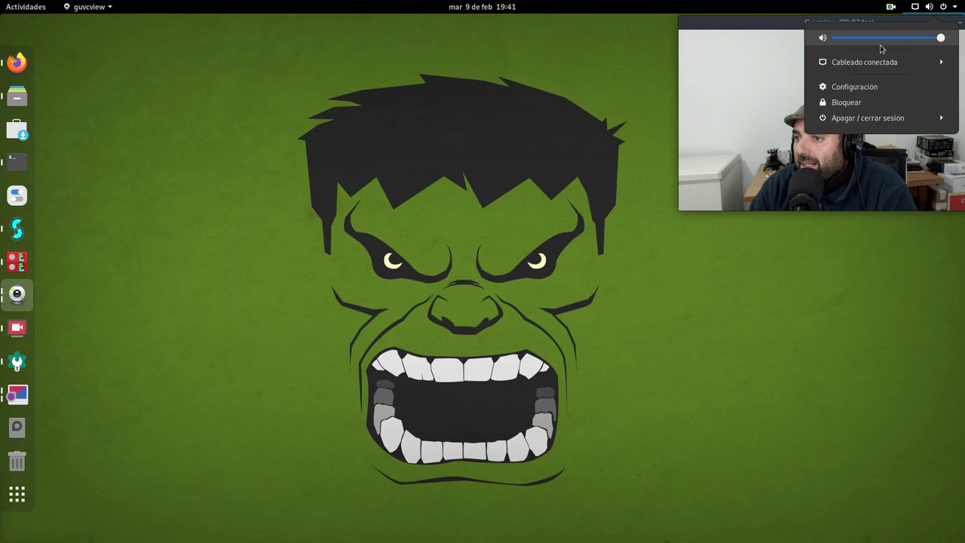
click(855, 91)
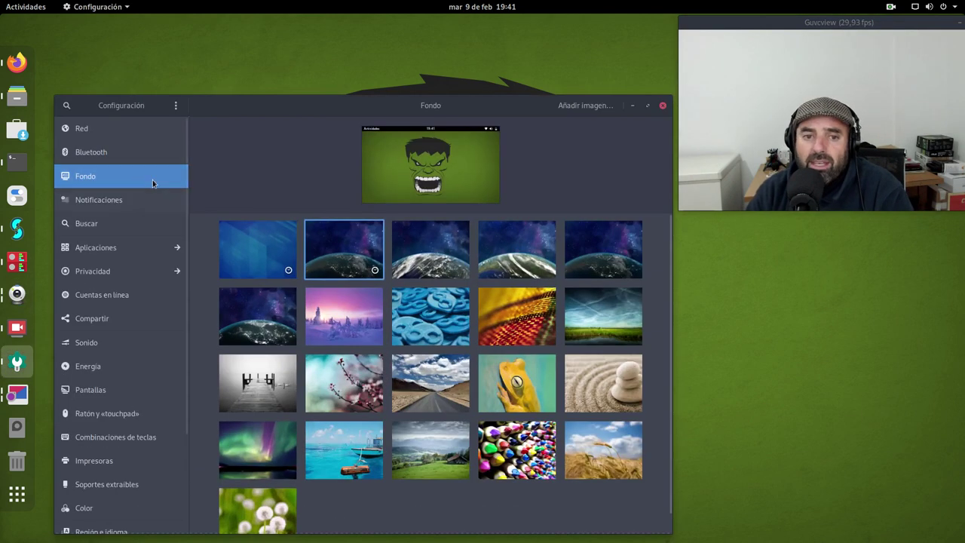
click(104, 249)
click(66, 105)
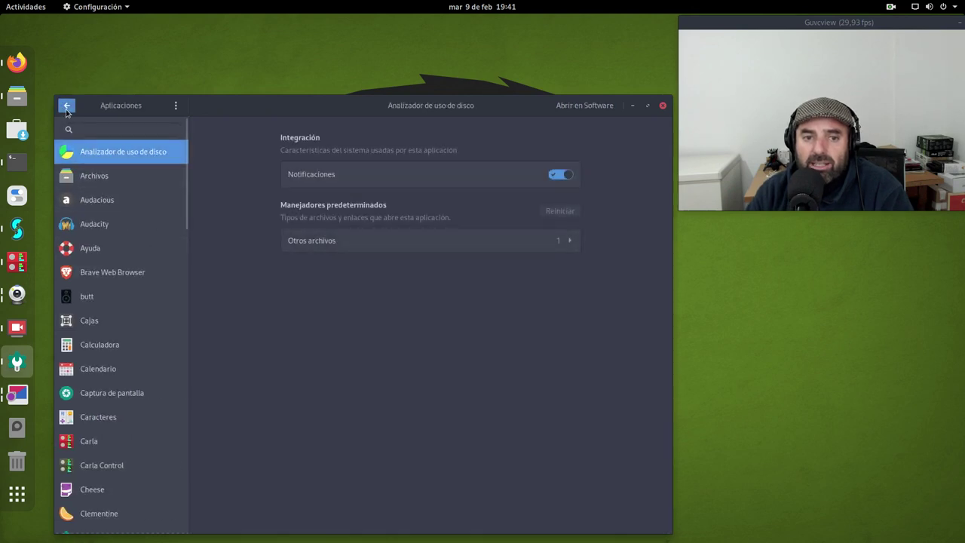
click(101, 179)
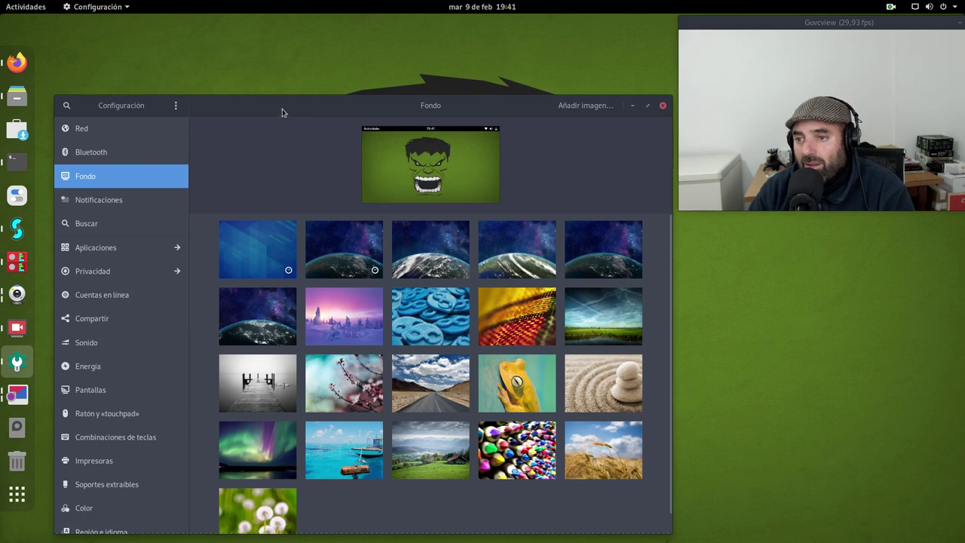
Reposition the settings window, set the time-of-day version of the Earth wallpaper as the background and close the settings.
drag(282, 108, 257, 63)
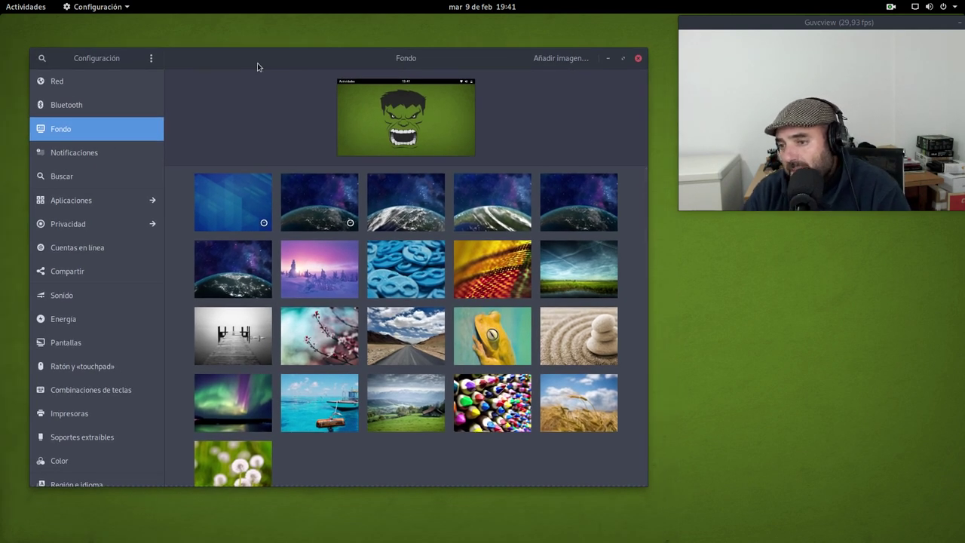
drag(309, 55, 321, 66)
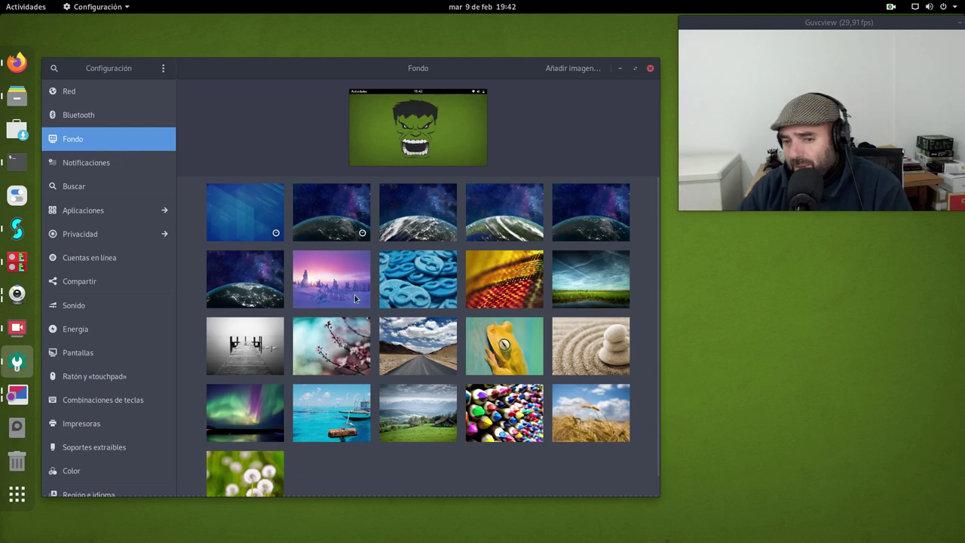
click(349, 208)
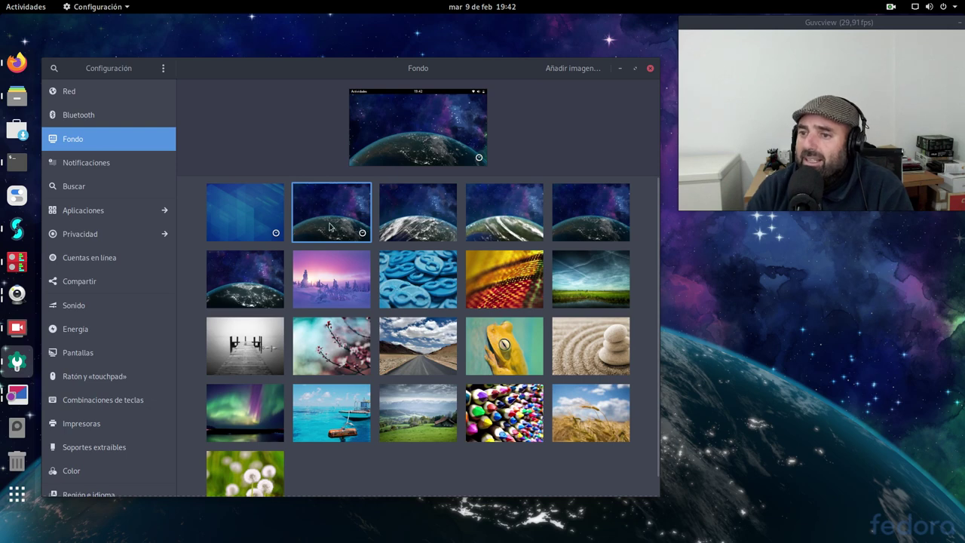
click(650, 68)
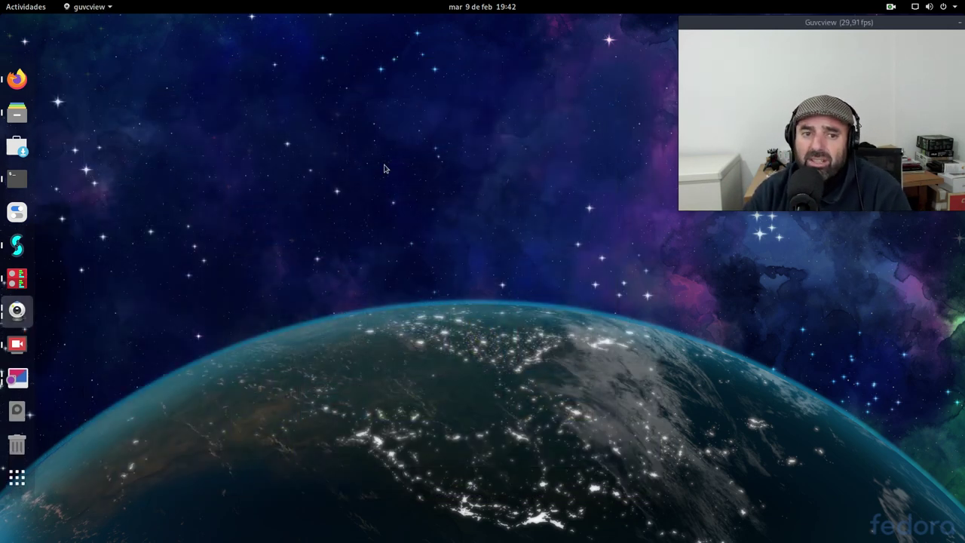
Bring up the Imágenes folder in the file manager, shrink its window and move it slightly higher on the desktop.
click(17, 113)
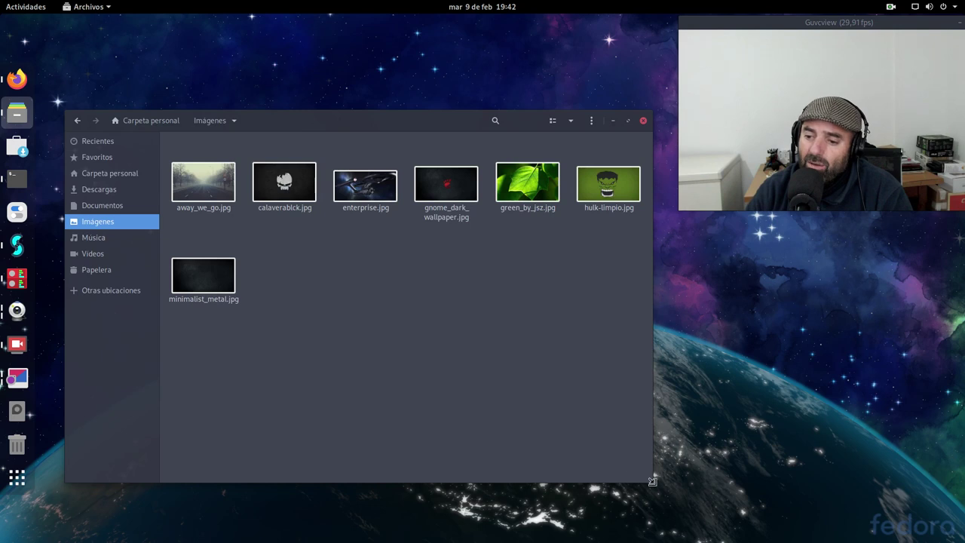
drag(652, 481, 494, 419)
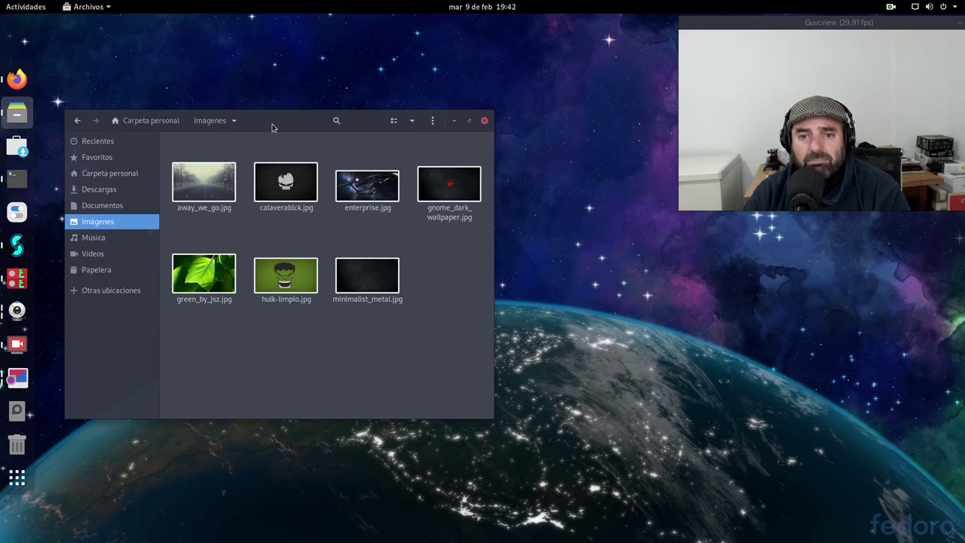
drag(272, 126, 262, 106)
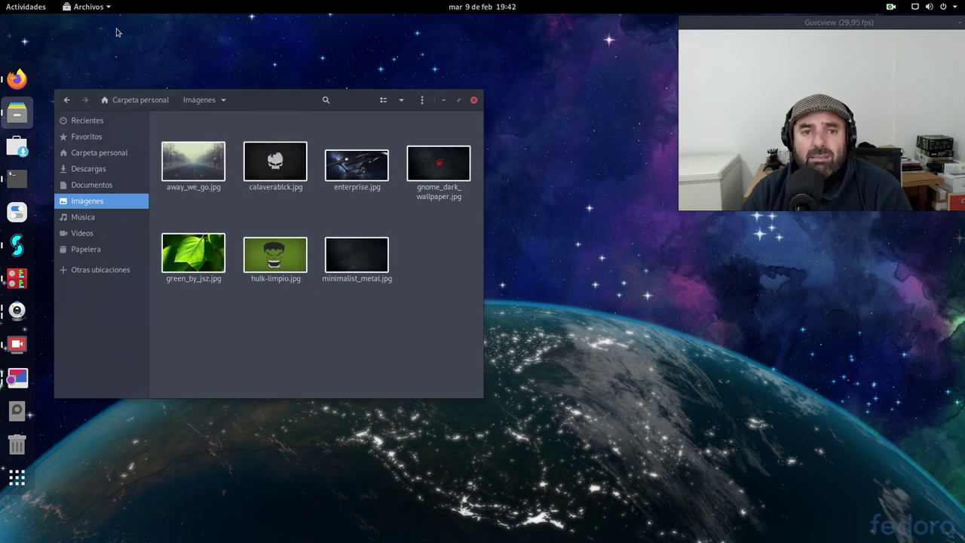
Open a second file manager window on Carpeta personal and place it partly over the Imágenes window.
click(88, 6)
click(67, 73)
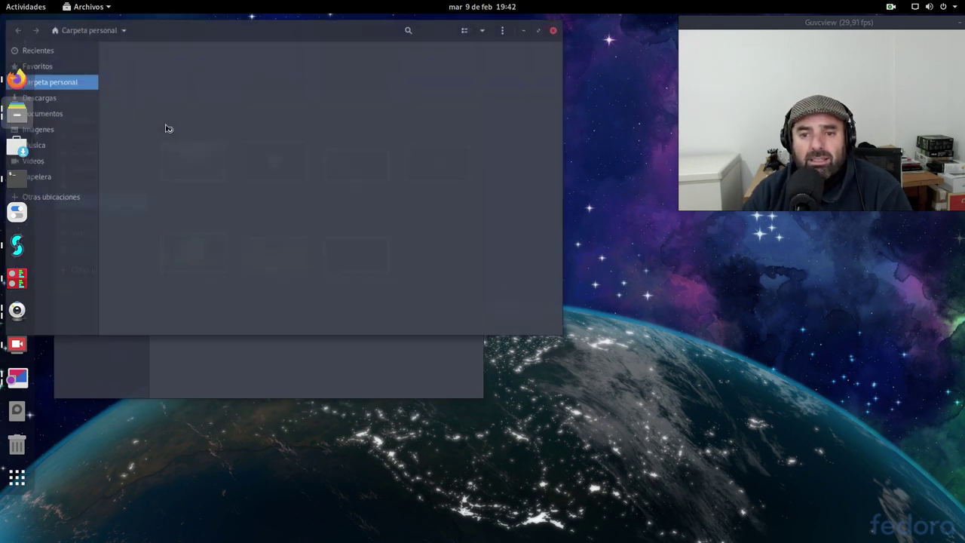
drag(276, 32, 395, 177)
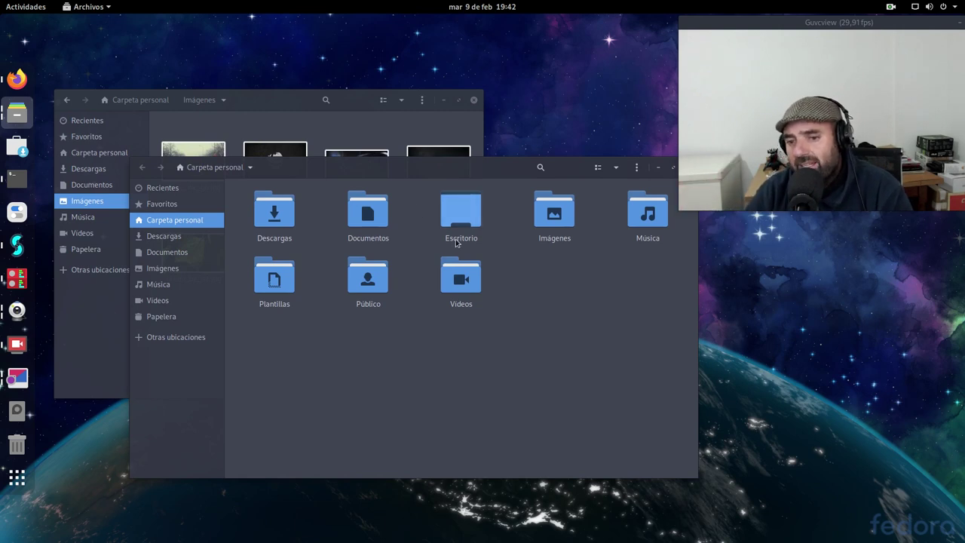
drag(487, 169, 445, 176)
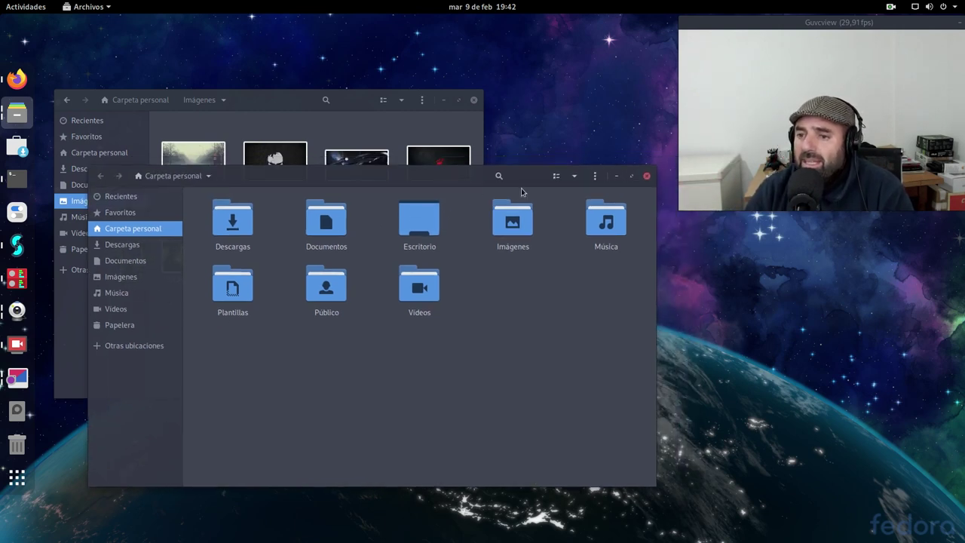
Show the hidden files in Carpeta personal and open the folder .local/share/backgrounds.
click(596, 178)
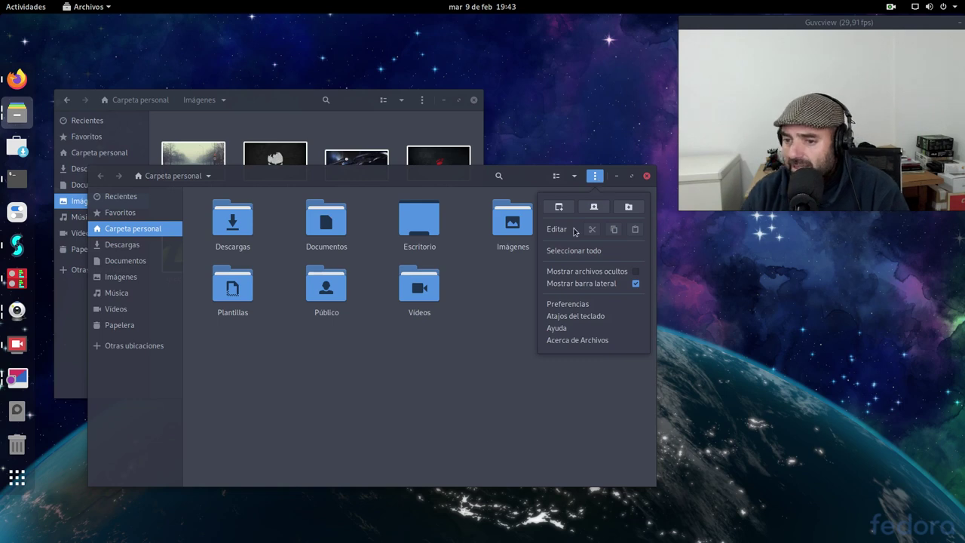
click(581, 272)
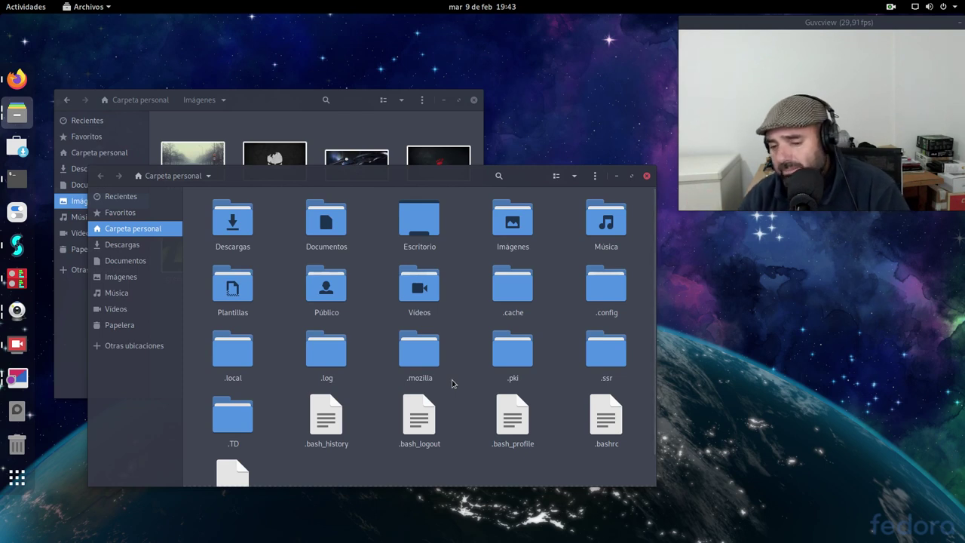
double_click(231, 355)
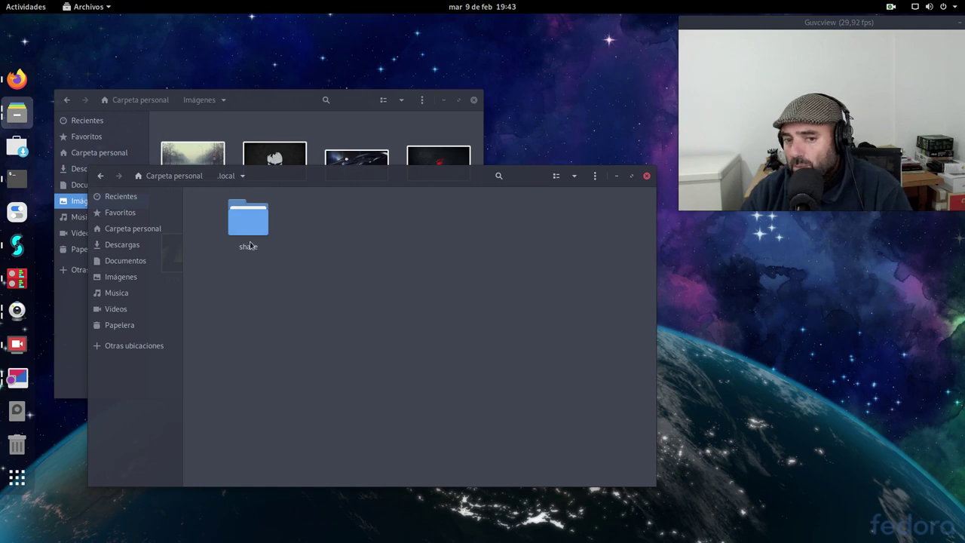
double_click(252, 228)
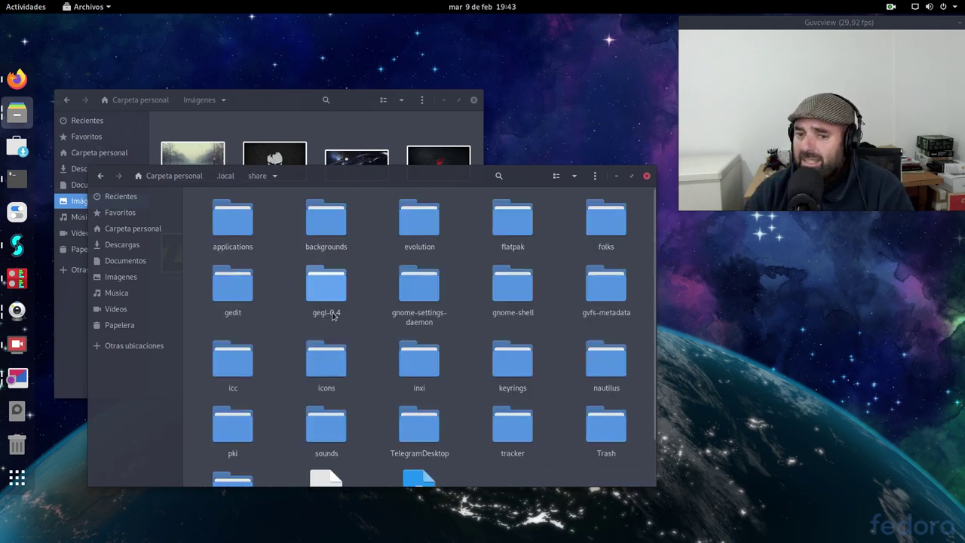
double_click(336, 230)
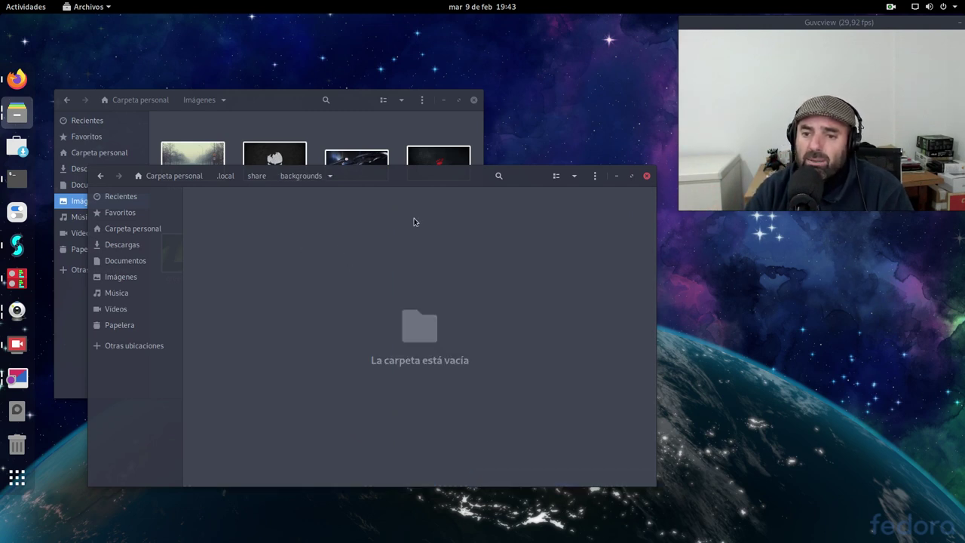
Arrange the backgrounds and Imágenes windows so both can be reached, with Imágenes raised slightly and in front.
drag(435, 183, 475, 203)
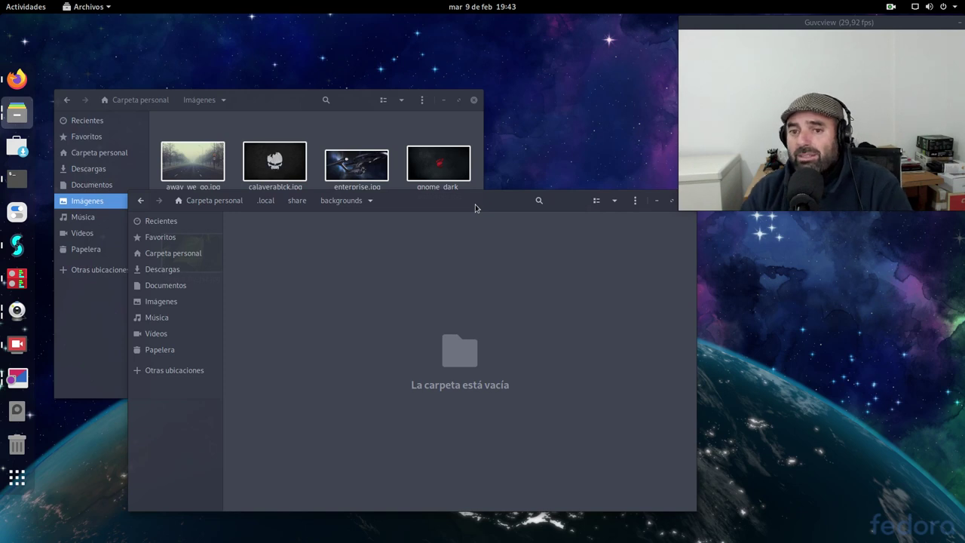
drag(283, 99, 287, 73)
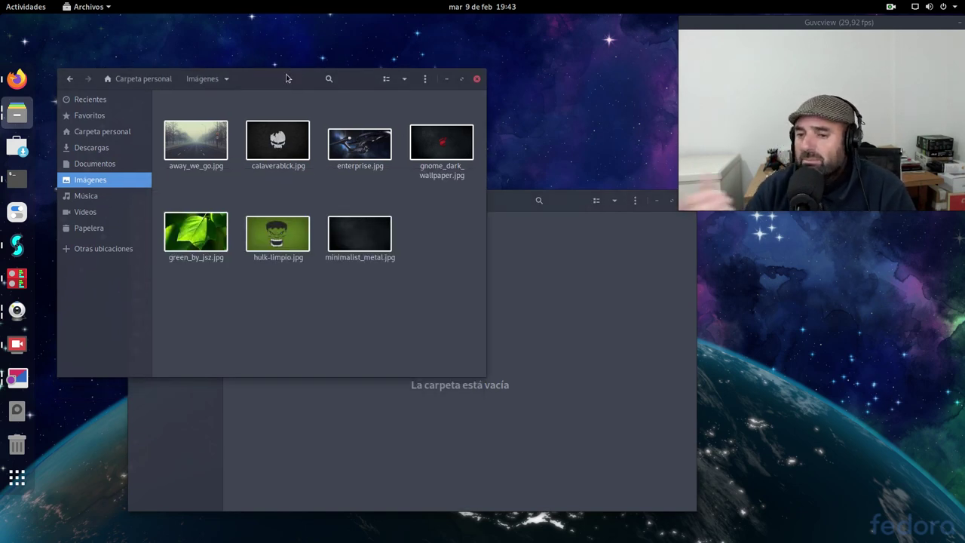
click(589, 337)
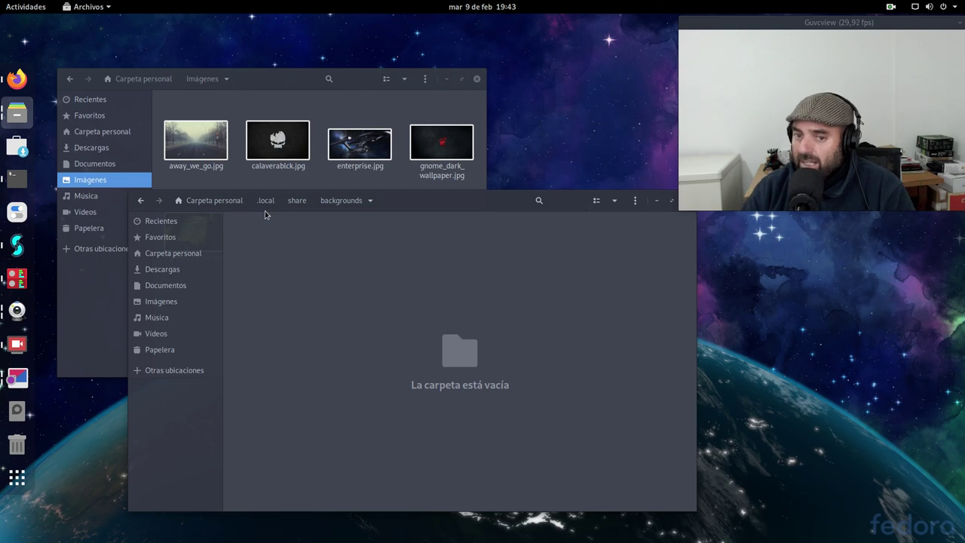
click(286, 83)
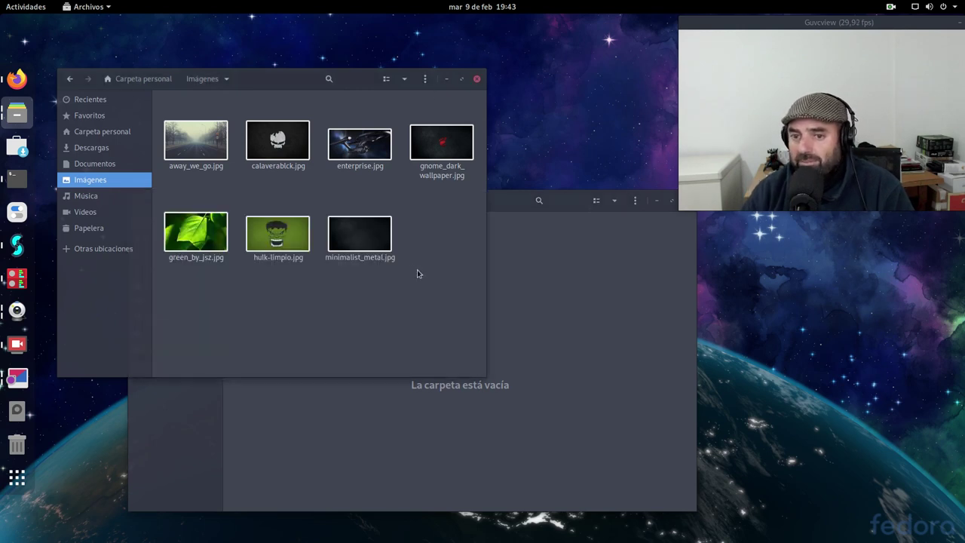
Go through the images in the Imágenes folder one by one, from away_we_go.jpg to green_by_jsz.jpg.
click(196, 153)
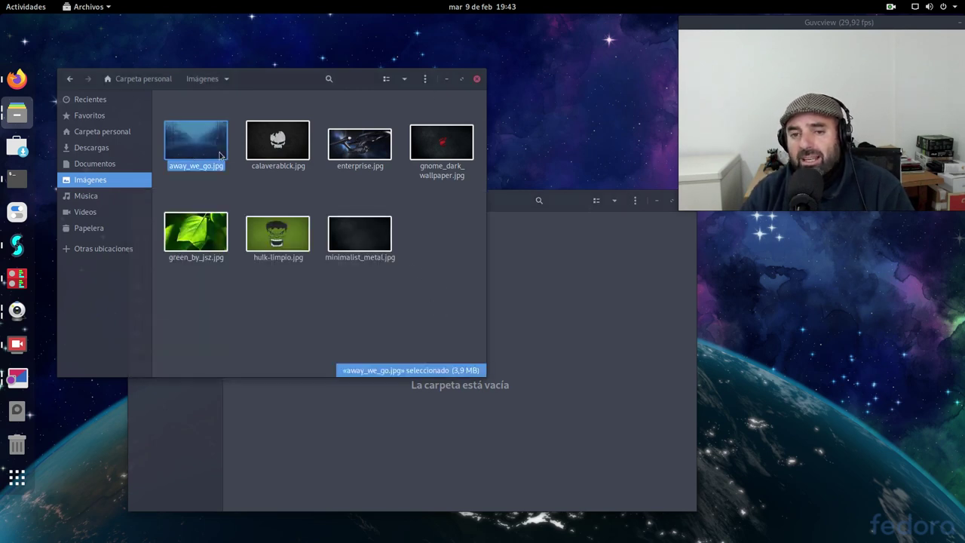
click(277, 157)
click(346, 154)
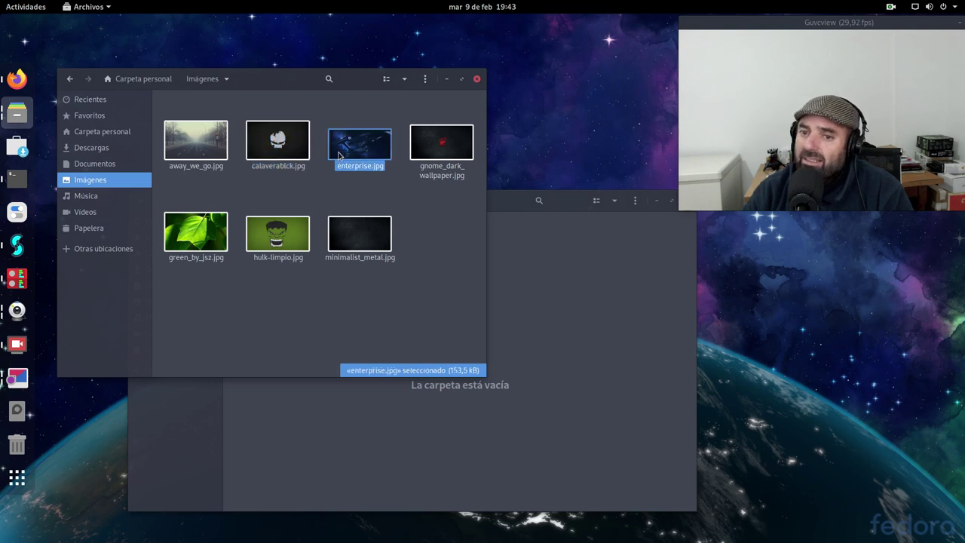
click(429, 149)
click(429, 240)
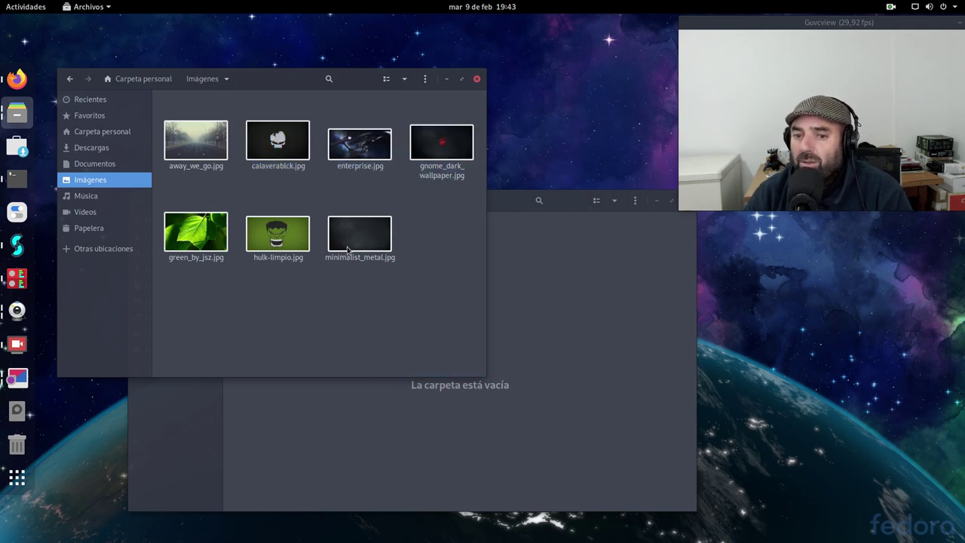
click(361, 243)
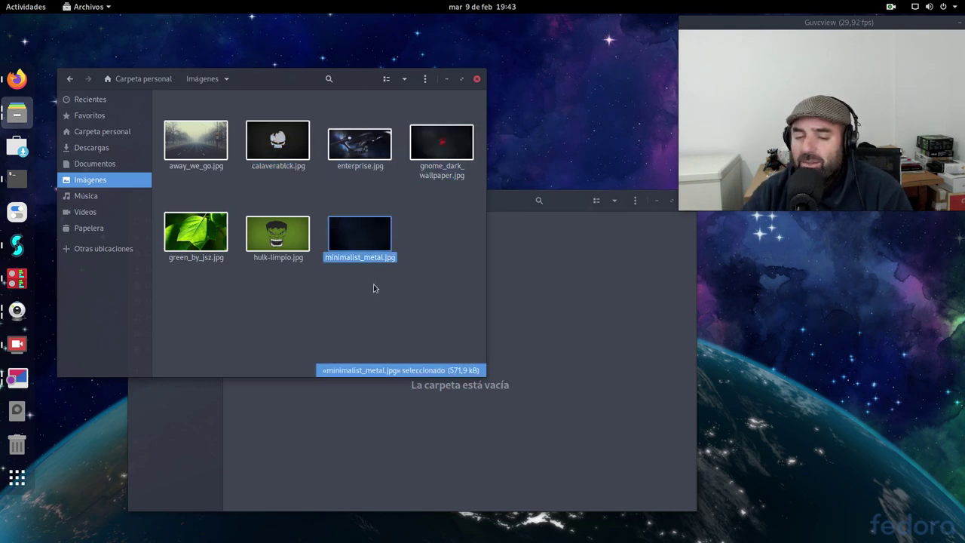
click(277, 234)
click(195, 232)
Move all the images from the Imágenes folder into the .local/share/backgrounds folder.
drag(450, 294, 161, 118)
drag(441, 143, 604, 376)
click(604, 376)
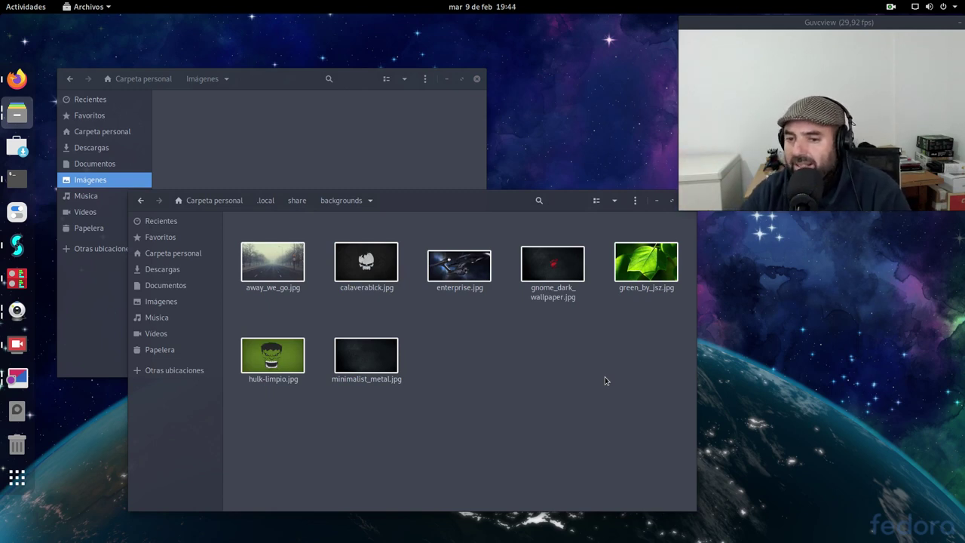
Check the Imágenes folder, close its window and move the backgrounds window higher on the desktop.
click(368, 156)
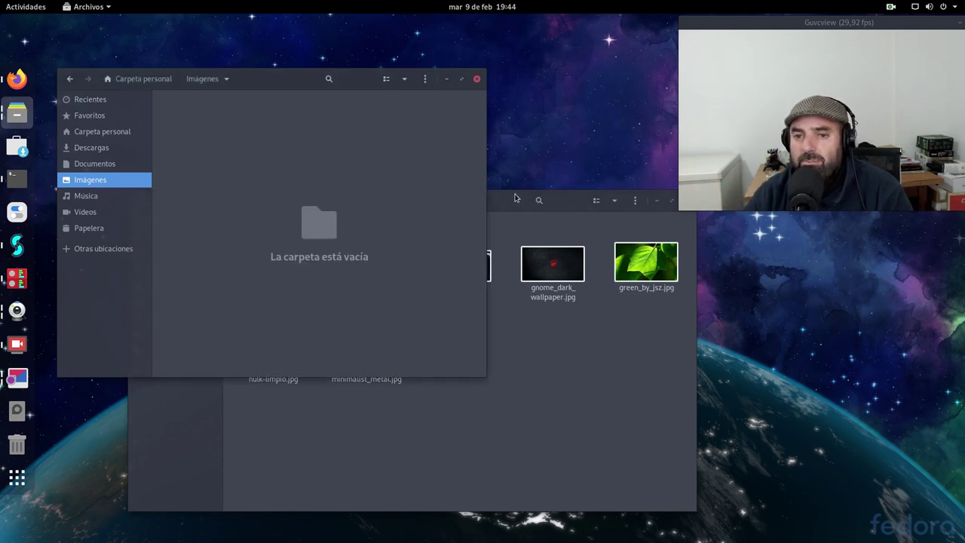
click(477, 78)
drag(482, 198, 445, 87)
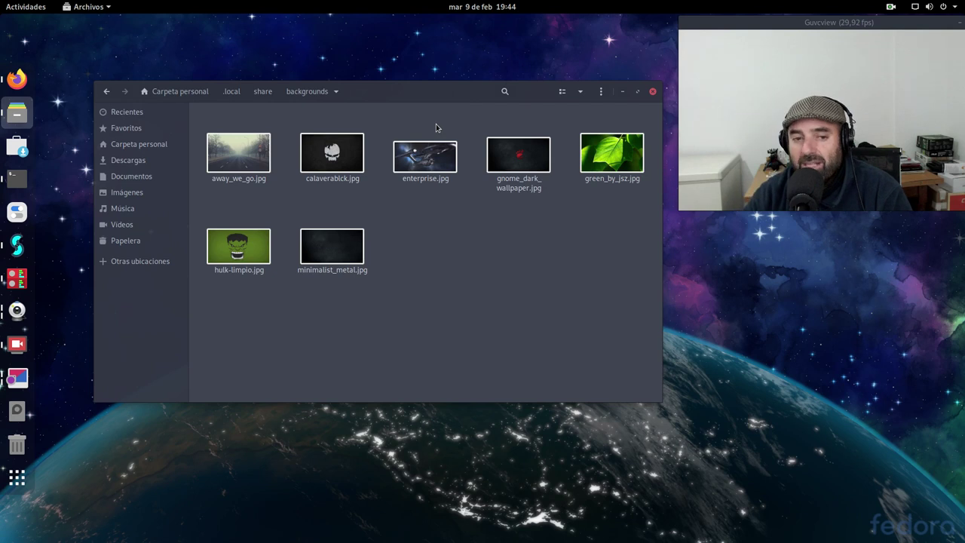
drag(434, 100, 431, 106)
Return to Carpeta personal, turn off the display of hidden files and close the file manager.
click(141, 152)
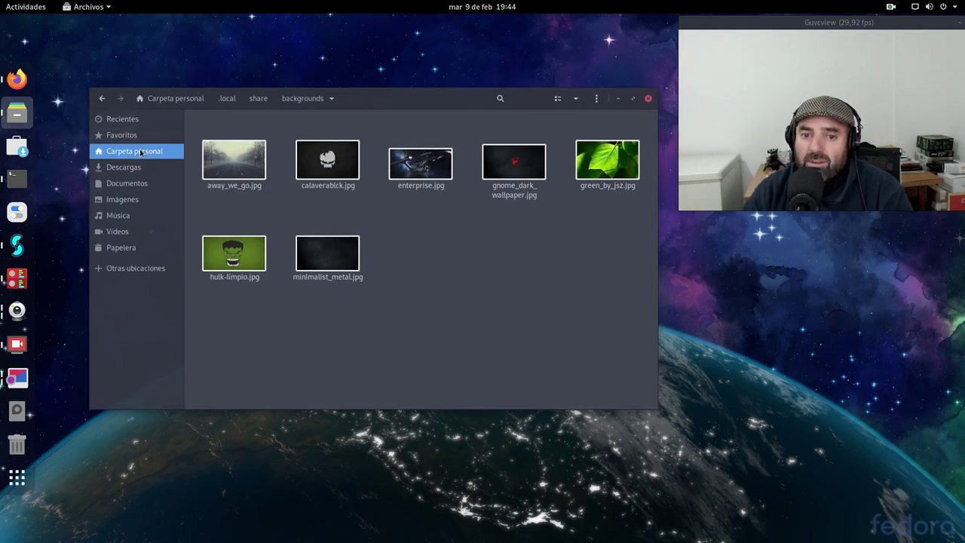
click(596, 100)
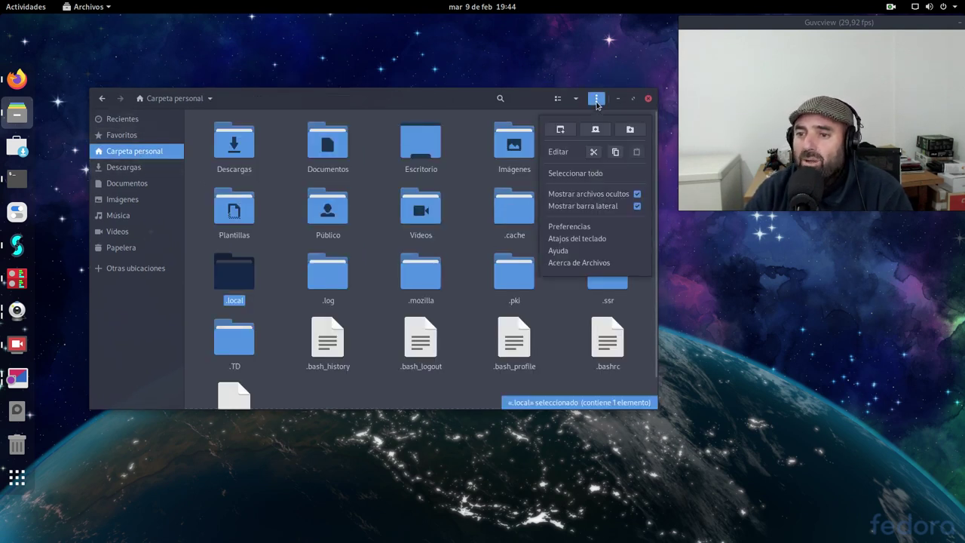
click(577, 195)
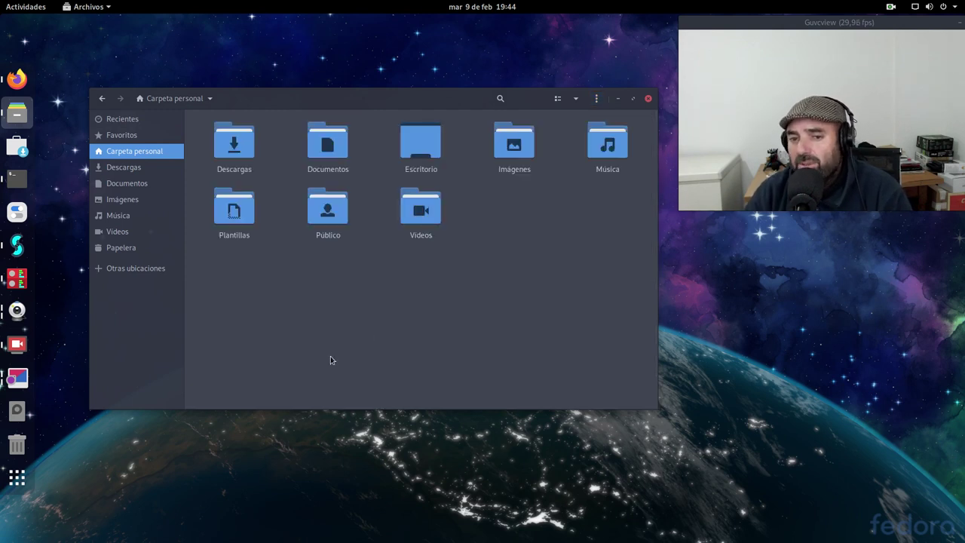
click(647, 98)
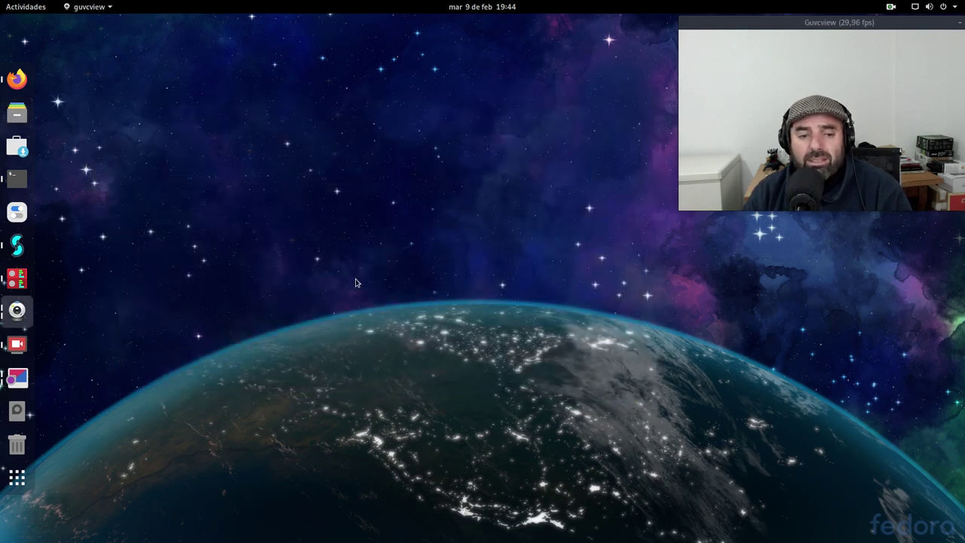
Open the system settings at the Fondo section and enlarge the window to show more wallpapers.
click(942, 7)
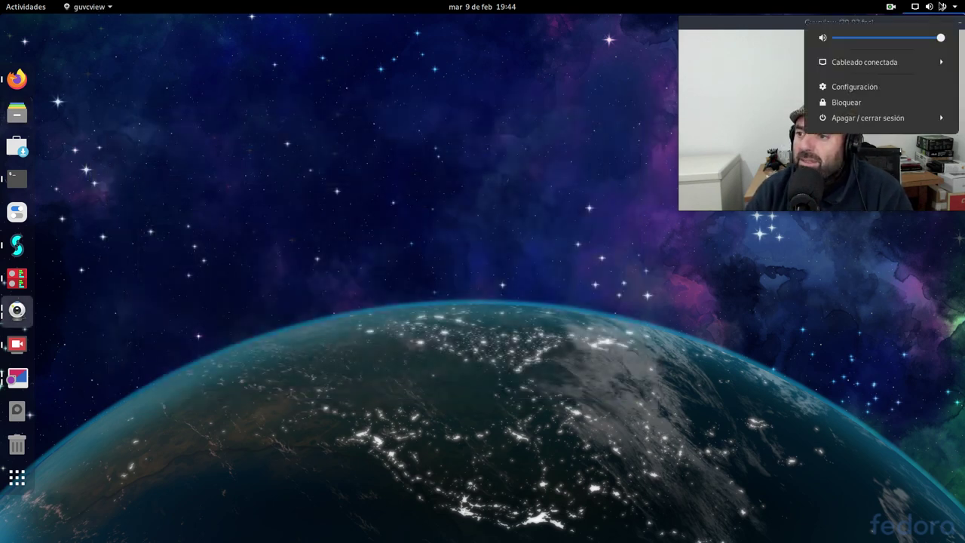
click(853, 87)
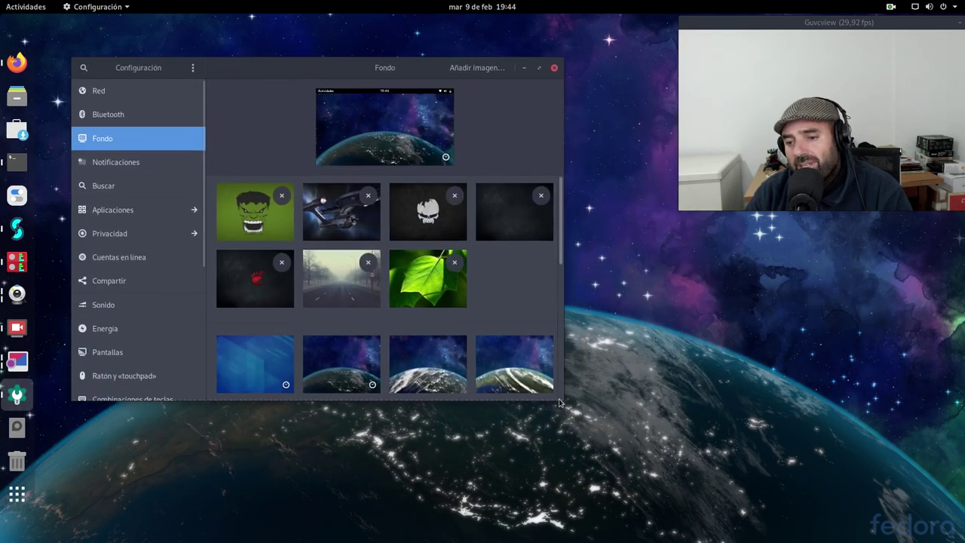
drag(561, 397, 722, 508)
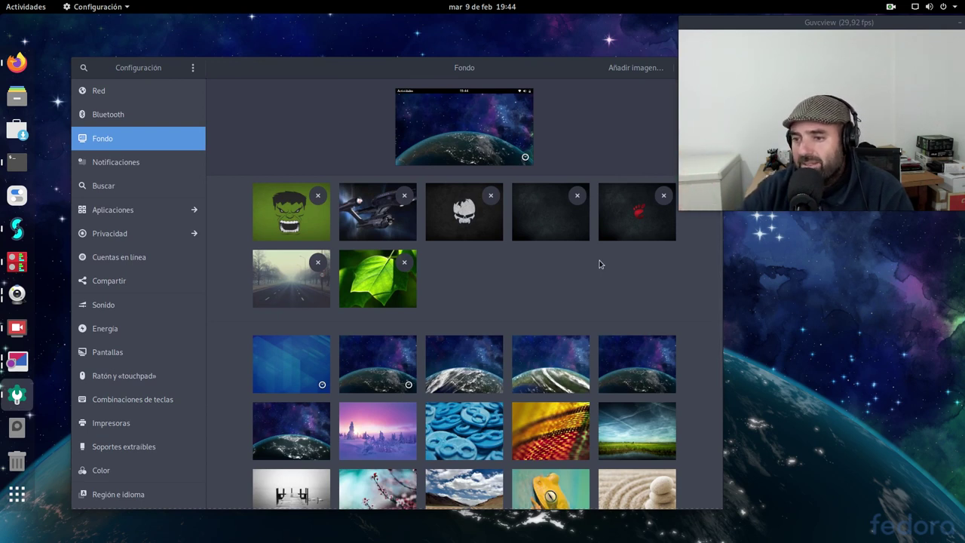
Set the green Hulk wallpaper as the background, shift the settings window slightly and minimise it.
click(305, 232)
drag(592, 73, 540, 85)
click(628, 81)
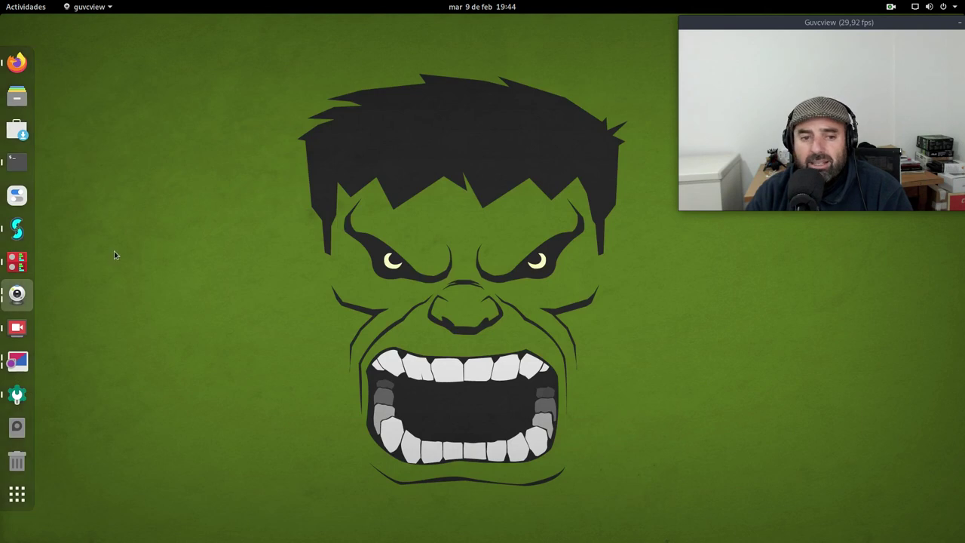
Bring up and close both image viewer windows left open on minimalist_metal.jpg.
click(17, 361)
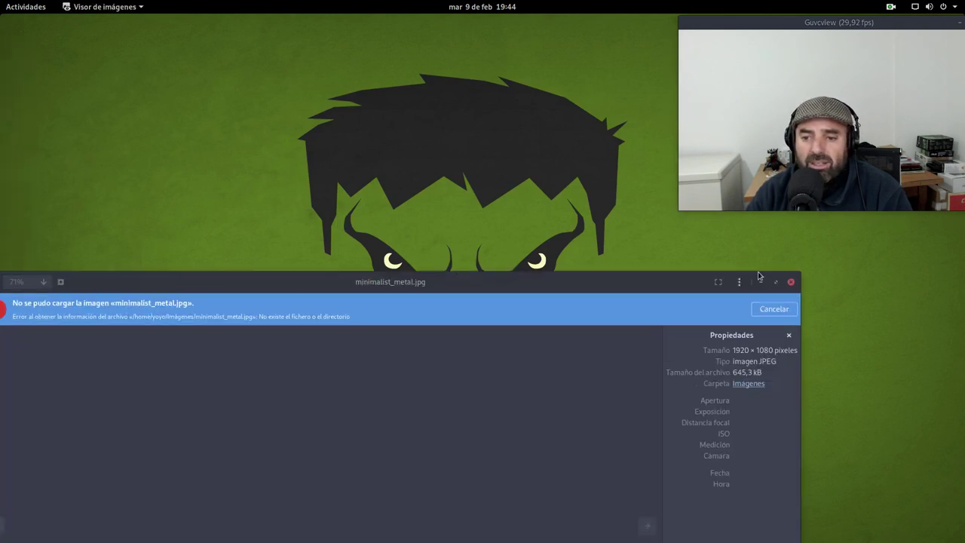
click(791, 282)
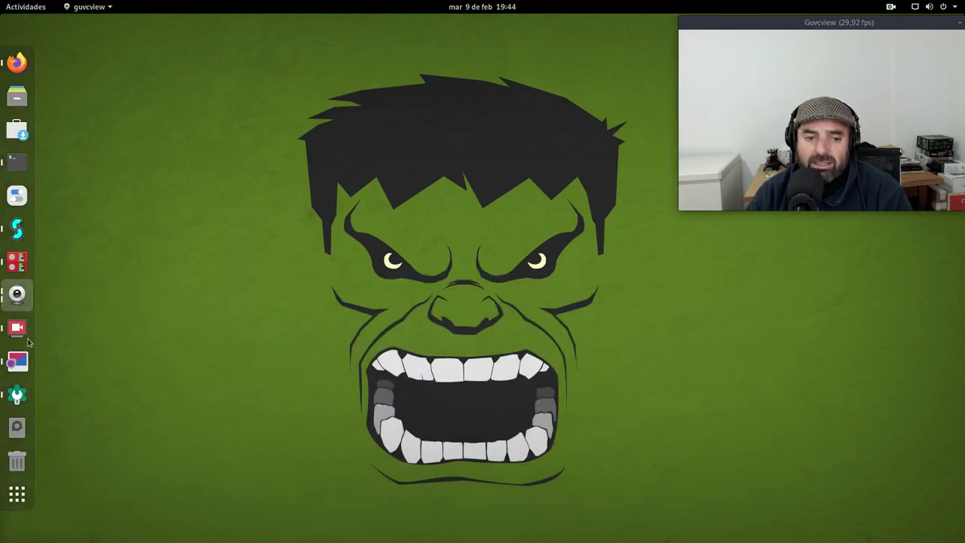
click(17, 360)
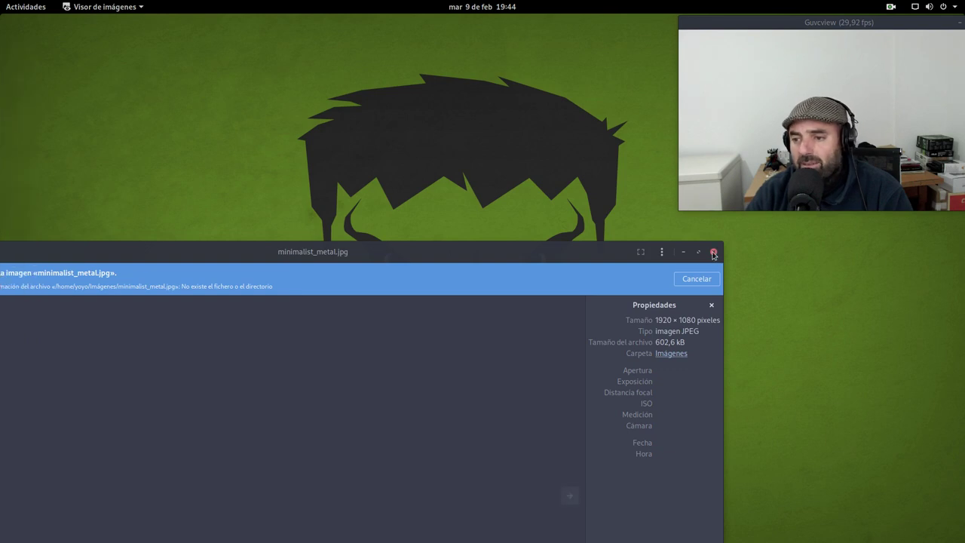
click(713, 254)
Bring back the Fondo settings, try the Enterprise wallpaper, set the skull wallpaper as the background and lower the window to reveal it.
click(17, 376)
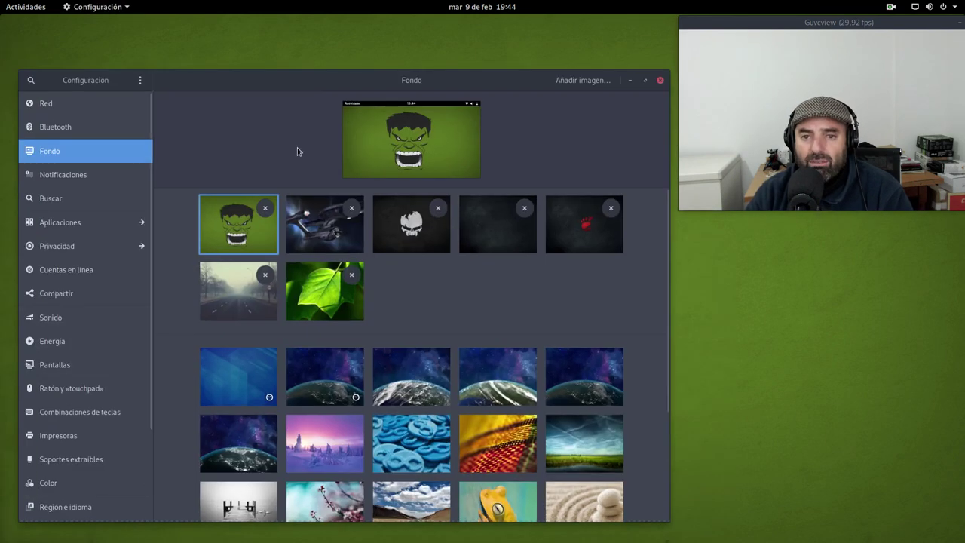
drag(277, 83, 280, 59)
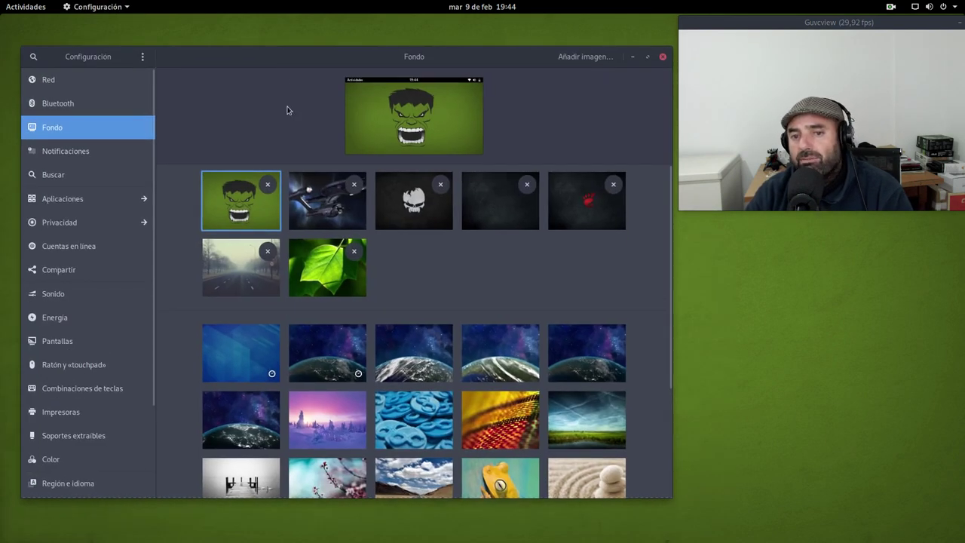
click(327, 200)
drag(512, 55, 618, 367)
click(309, 281)
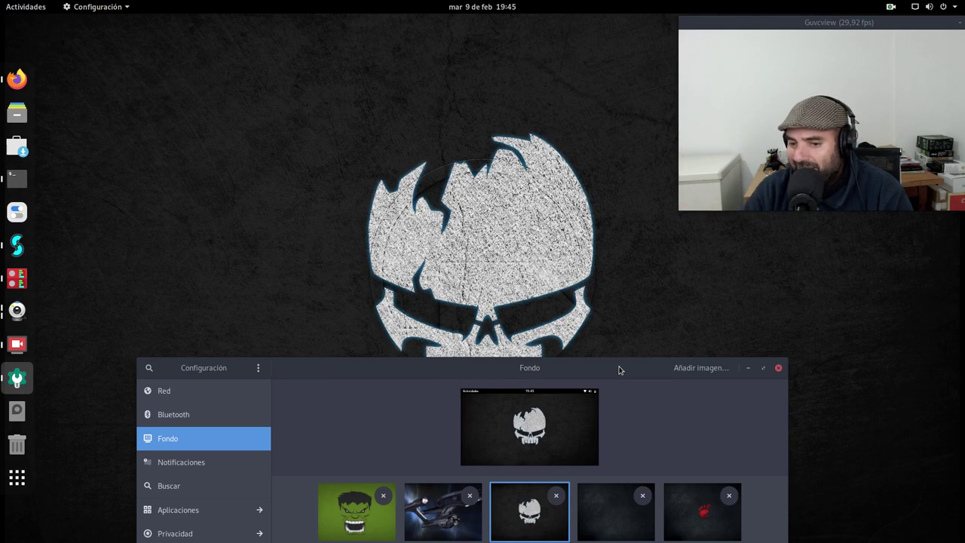
Move the settings window back up and set the plain dark metal wallpaper as the background.
drag(436, 373, 367, 234)
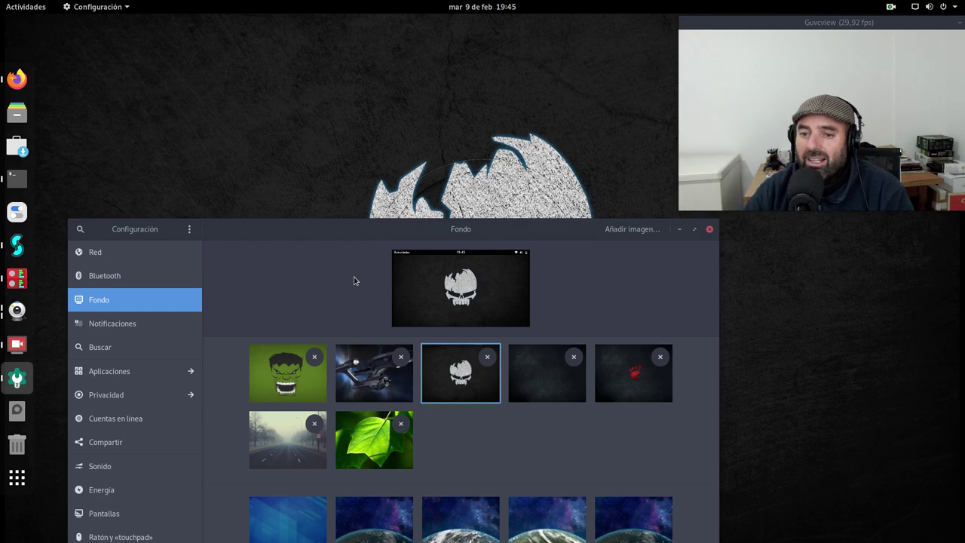
drag(364, 229, 340, 136)
click(502, 290)
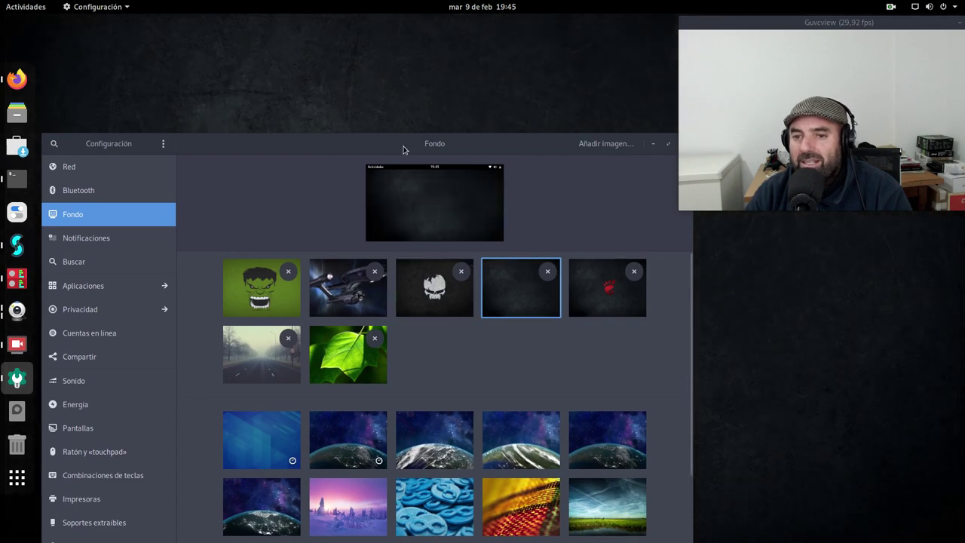
Try the red footprint and foggy road wallpapers, set the green leaf wallpaper as the background and lower the settings window to reveal it.
mouse_move(405, 146)
mouse_down()
mouse_move(454, 540)
mouse_move(418, 155)
mouse_move(403, 146)
mouse_up()
click(635, 295)
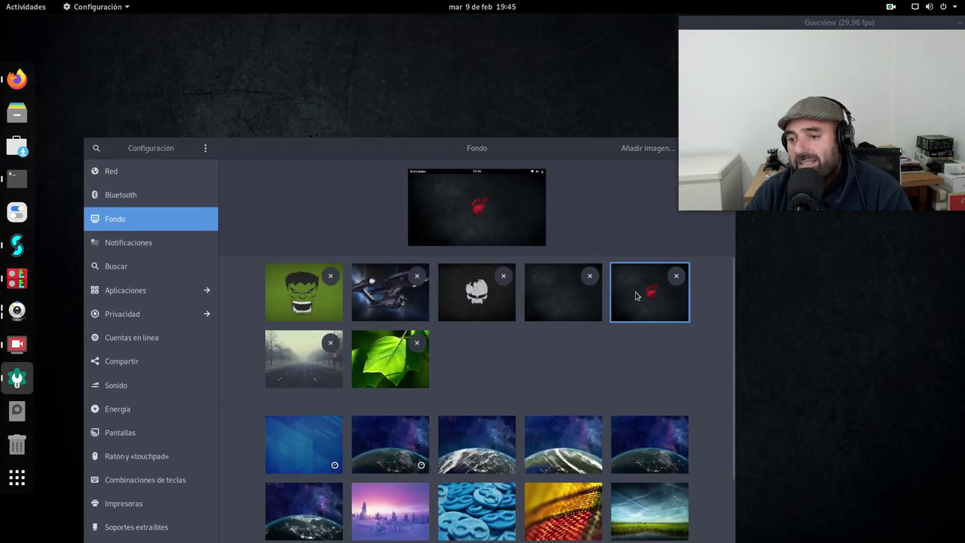
drag(492, 157, 420, 149)
click(361, 305)
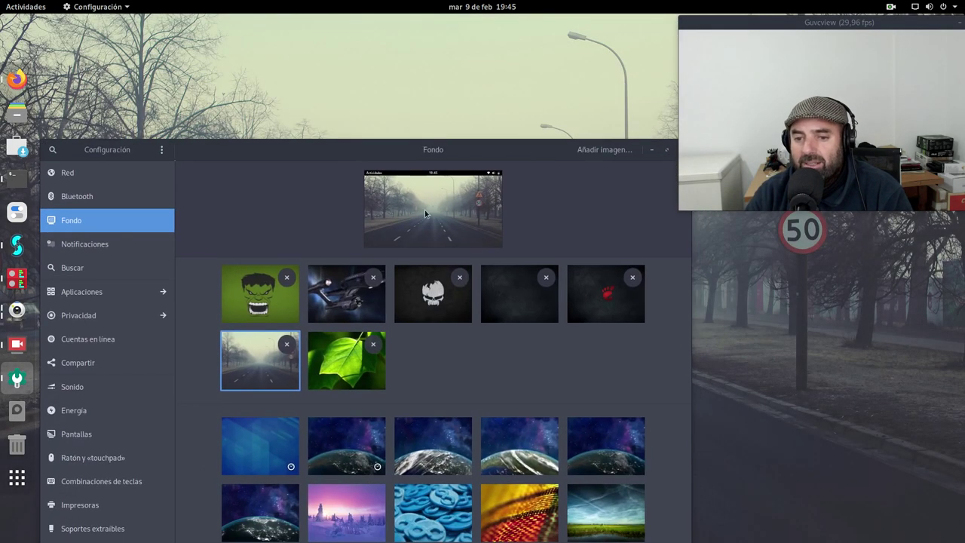
click(373, 372)
drag(498, 165, 544, 490)
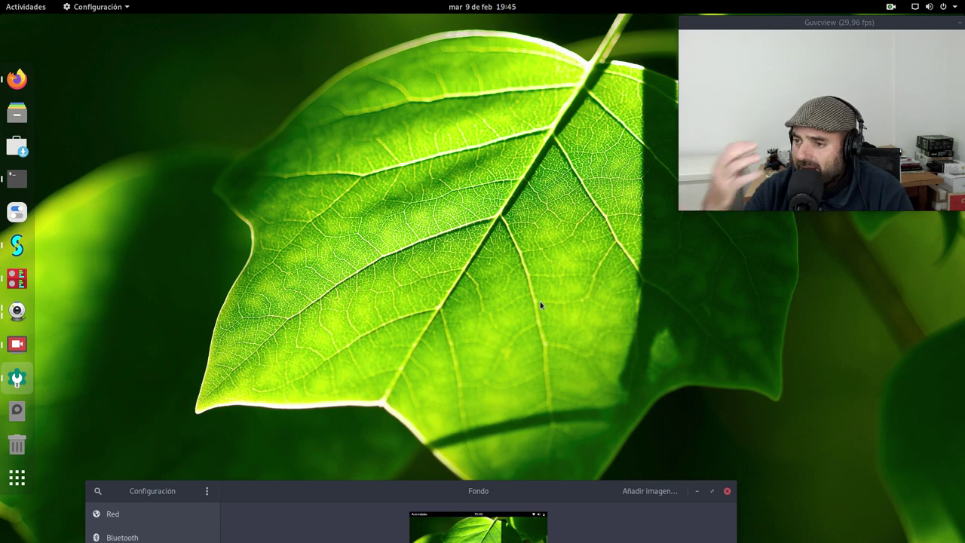
Bring the settings window back up and set the red footprint wallpaper as the background.
drag(328, 497, 282, 187)
click(583, 336)
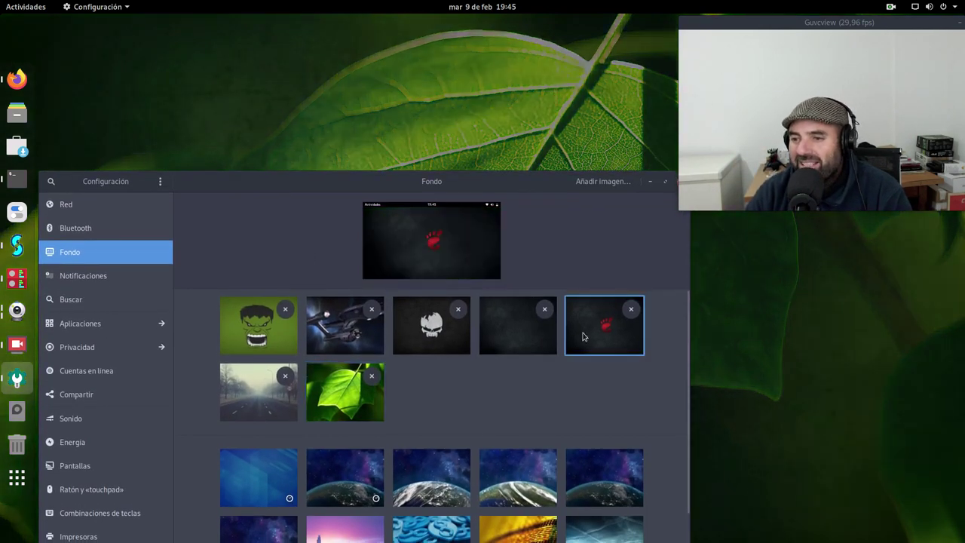
drag(525, 183, 528, 81)
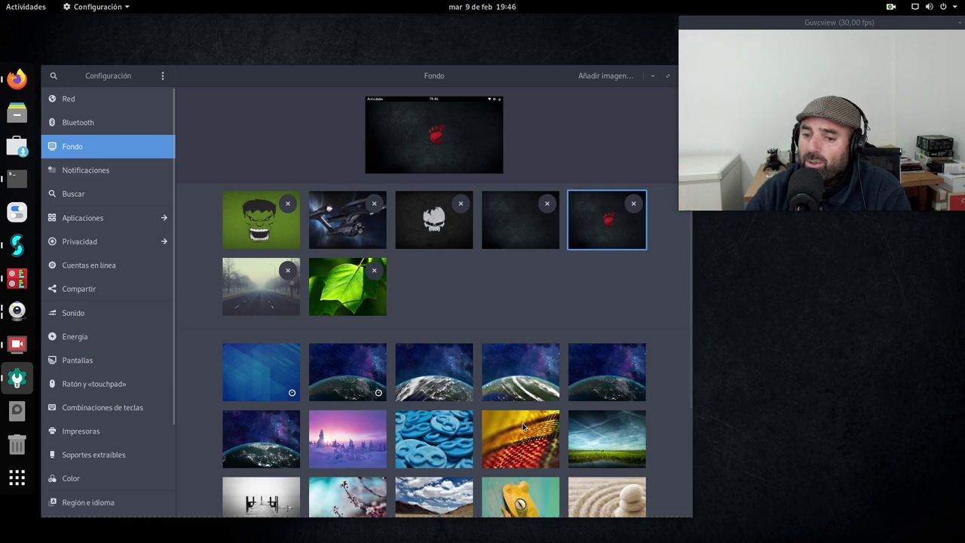
Lower the Fondo settings window to reveal the desktop background, shift it slightly and close it.
scroll(532, 432, down, 2)
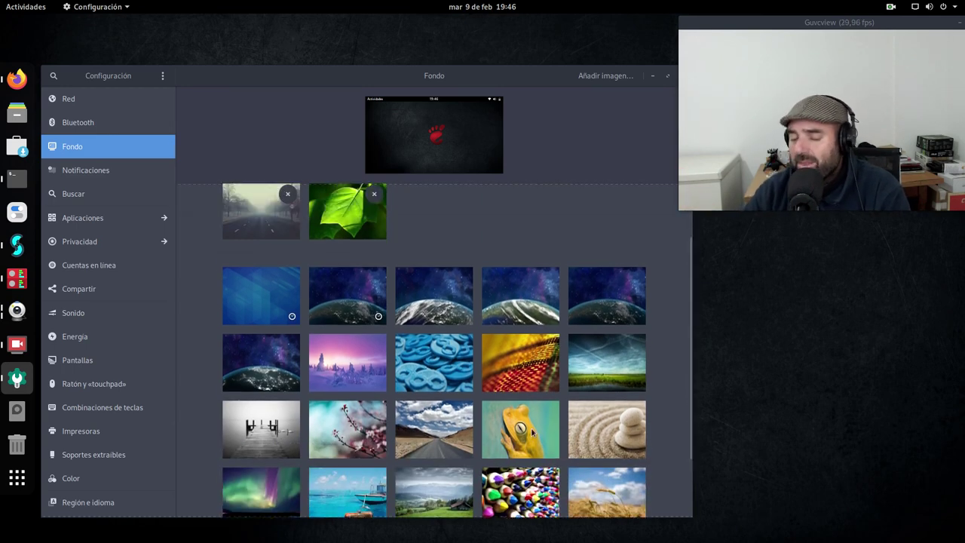
scroll(532, 431, up, 2)
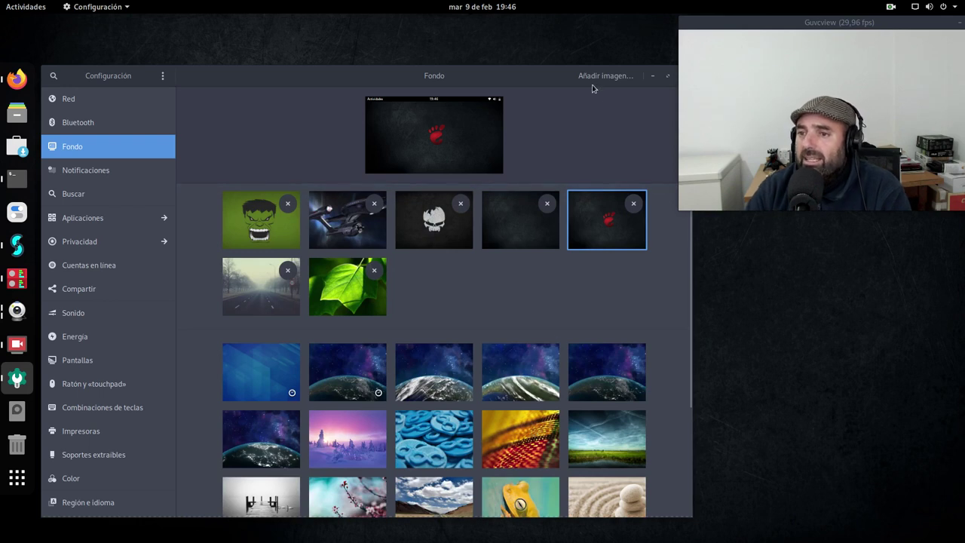
drag(599, 78, 520, 279)
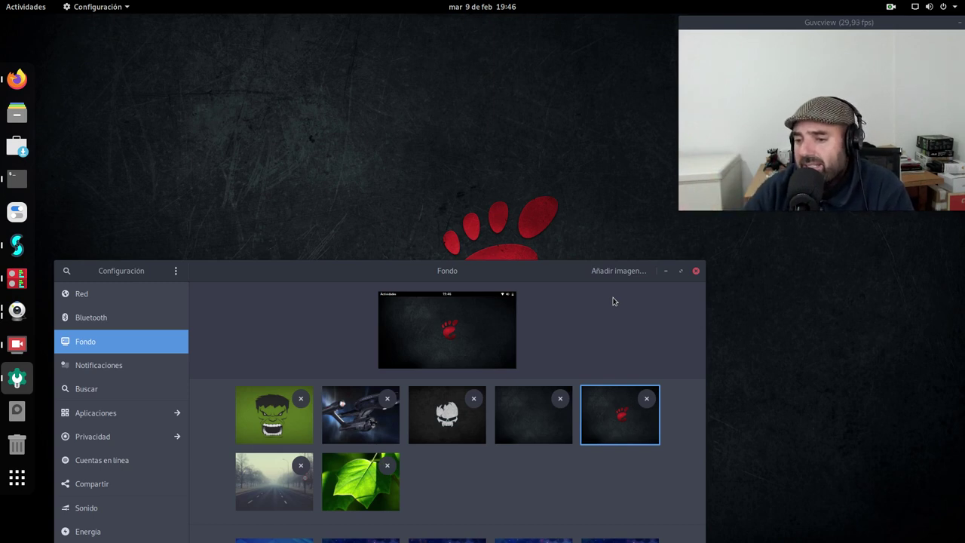
drag(471, 274, 525, 283)
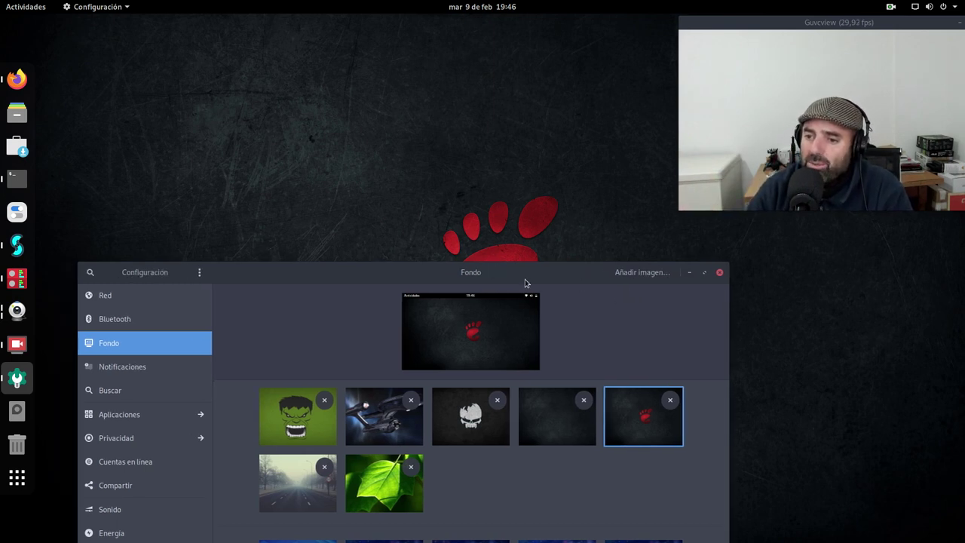
click(719, 273)
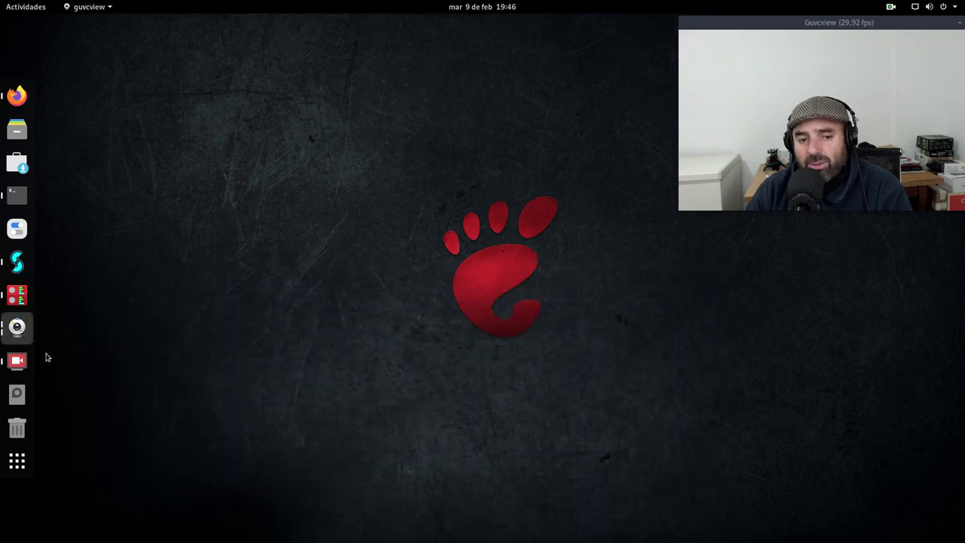
Bring up the SimpleScreenRecorder window and move it aside on the desktop.
click(16, 360)
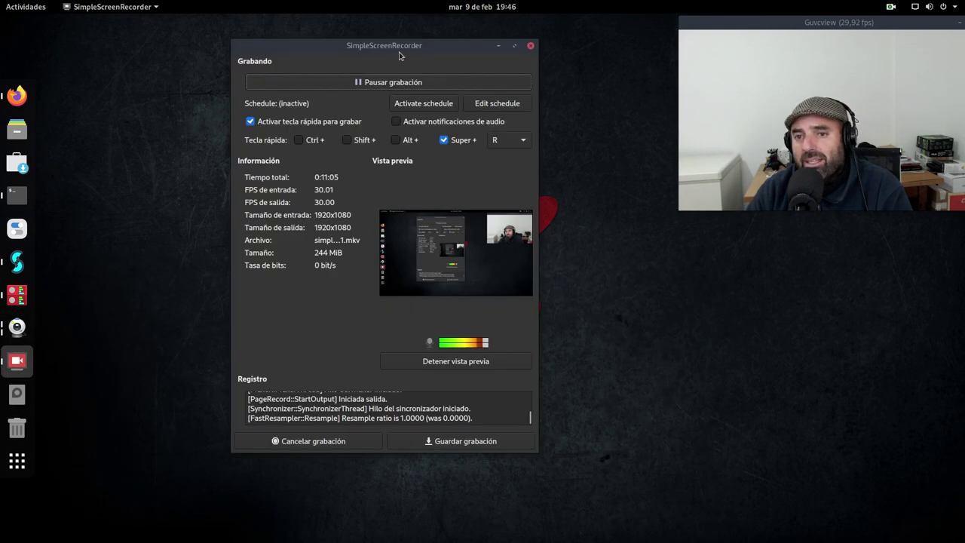
drag(400, 57, 337, 60)
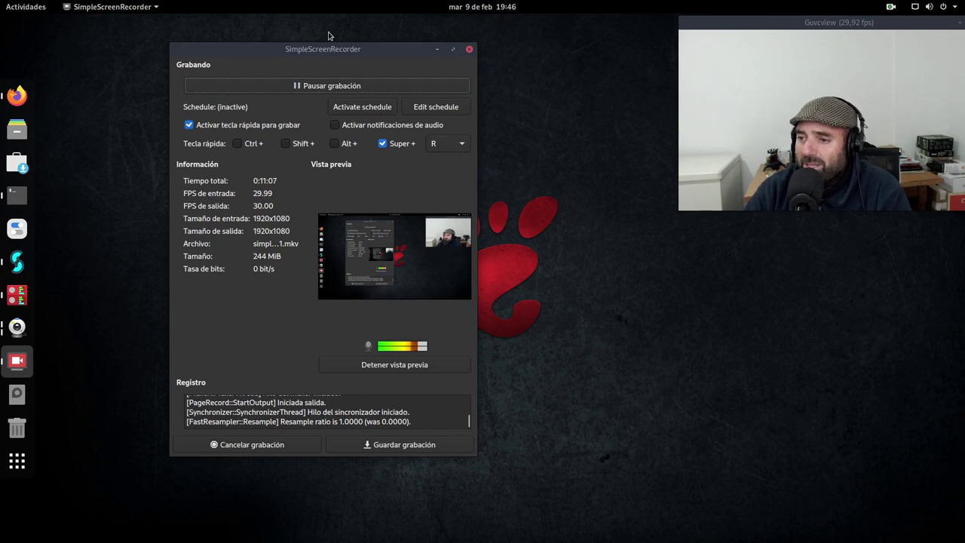